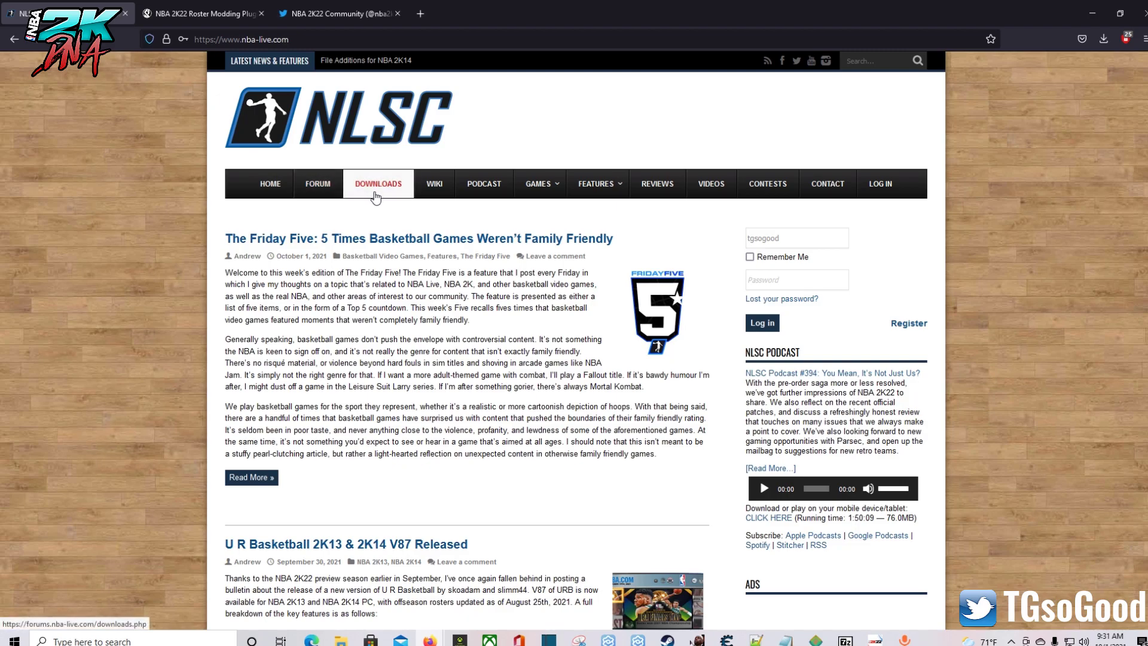
# - Open the NLSC site's forum and locate the NBA 2K22 board under Basketball Video Games
pyautogui.click(320, 189)
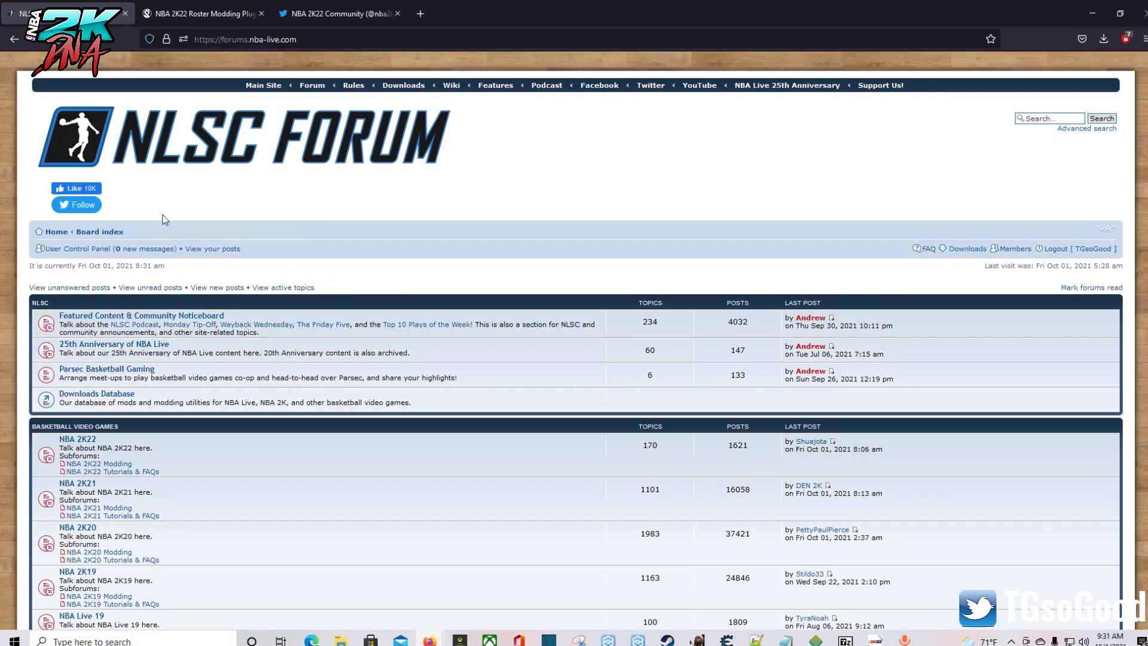
pyautogui.scroll(-2, 162, 306)
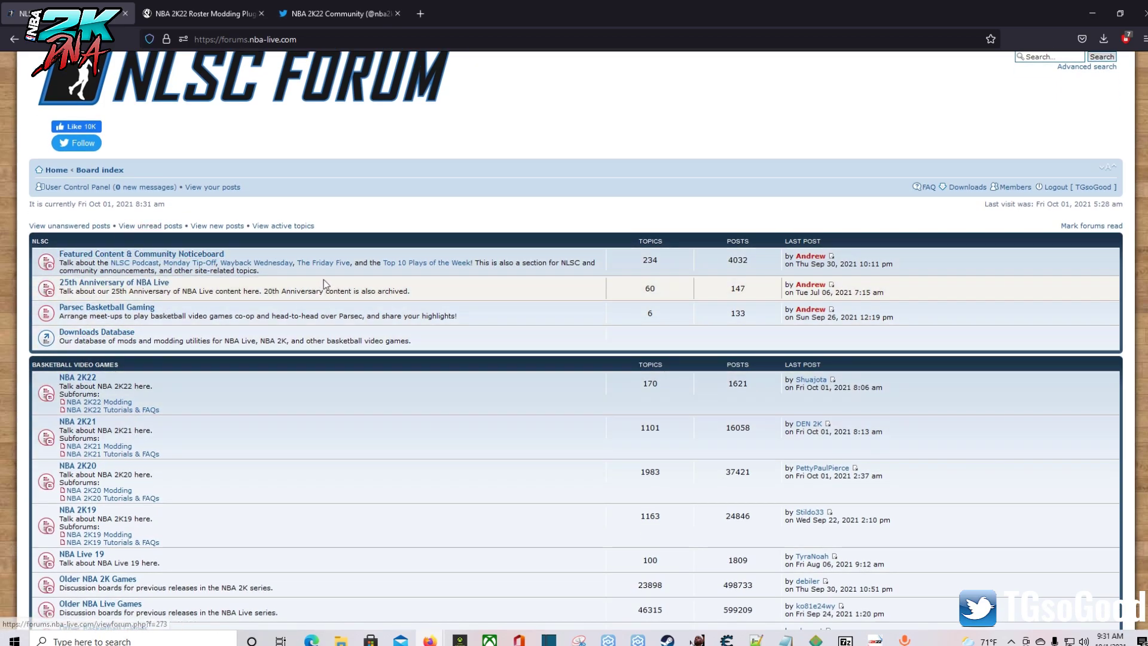
pyautogui.middleClick(344, 222)
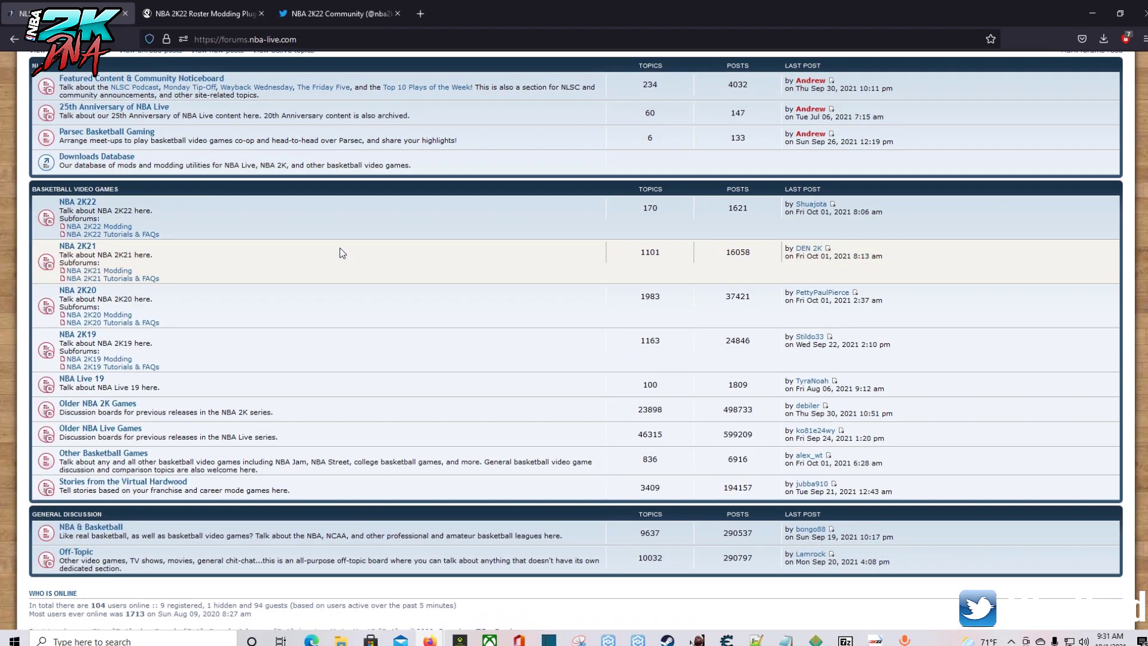
pyautogui.middleClick(327, 311)
pyautogui.scroll(1, 323, 299)
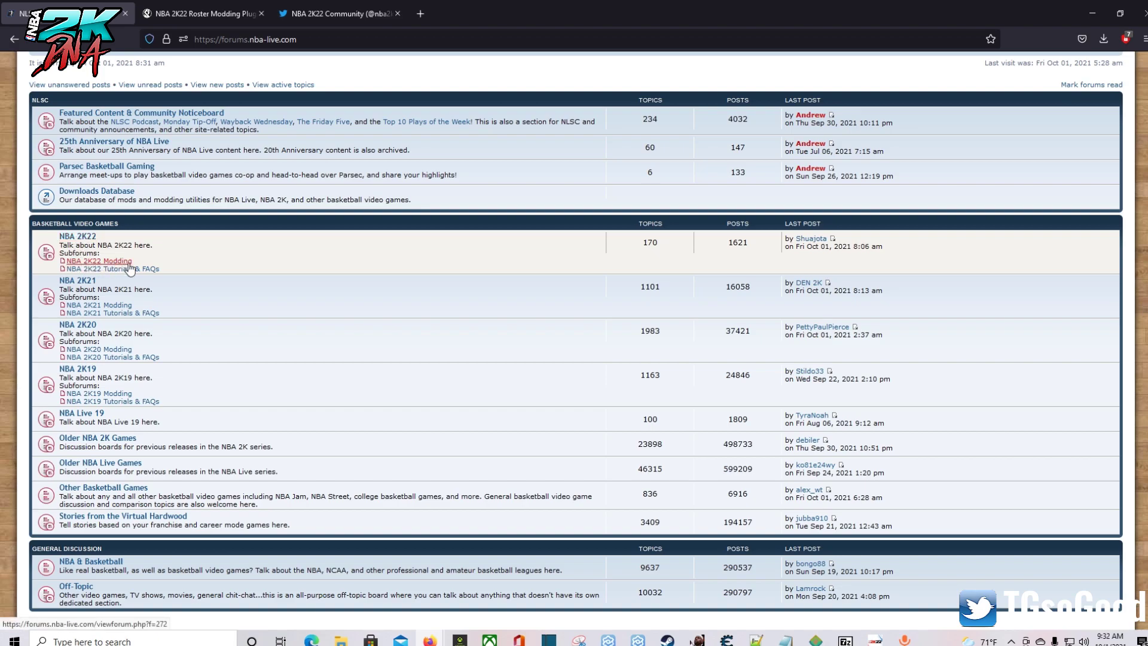
# - Open the NBA2K22 Tool [Roster Editor] topic in the NBA 2K22 Modding subforum
pyautogui.moveTo(138, 261); pyautogui.dragTo(64, 262)
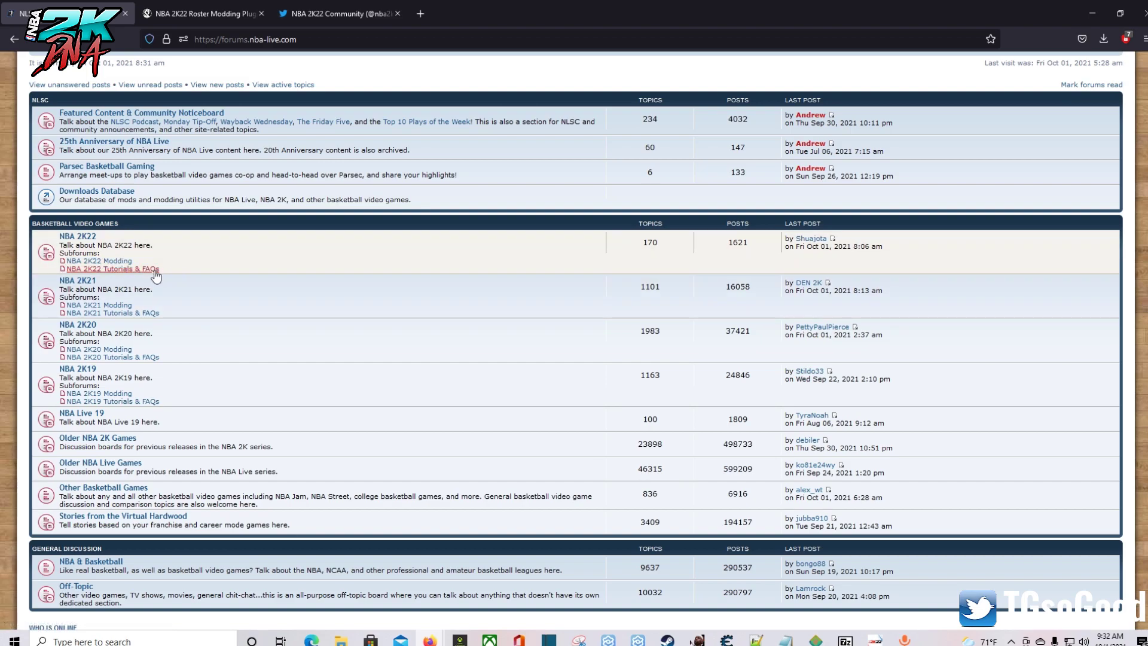
pyautogui.tripleClick(69, 276)
pyautogui.moveTo(140, 269); pyautogui.dragTo(169, 270)
pyautogui.click(214, 268)
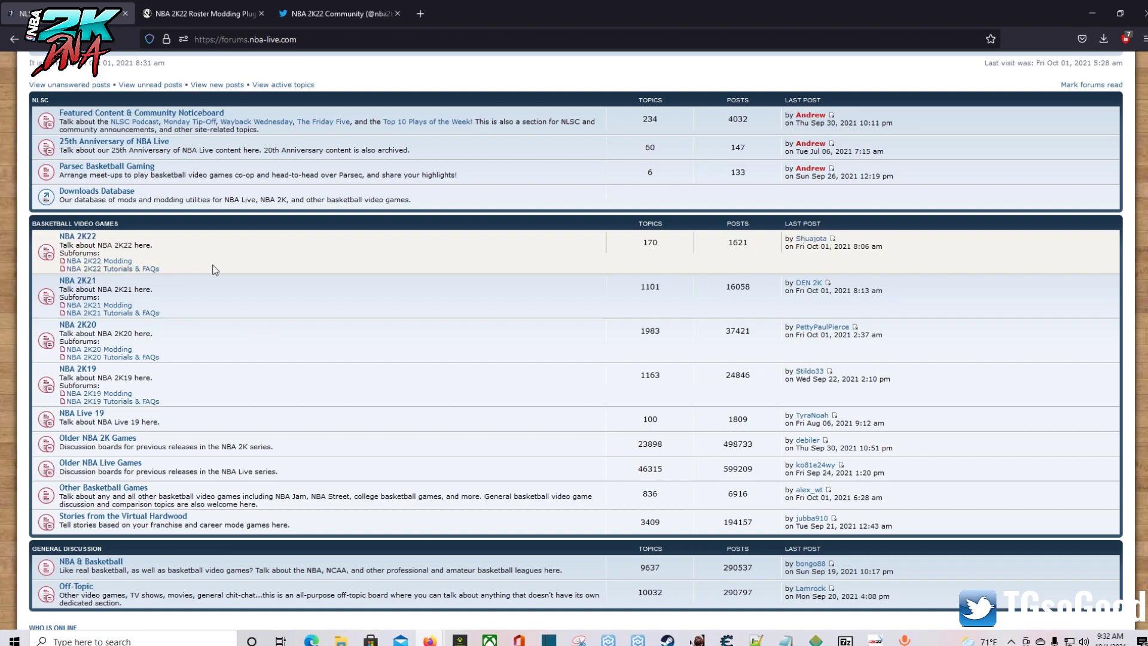
pyautogui.click(116, 267)
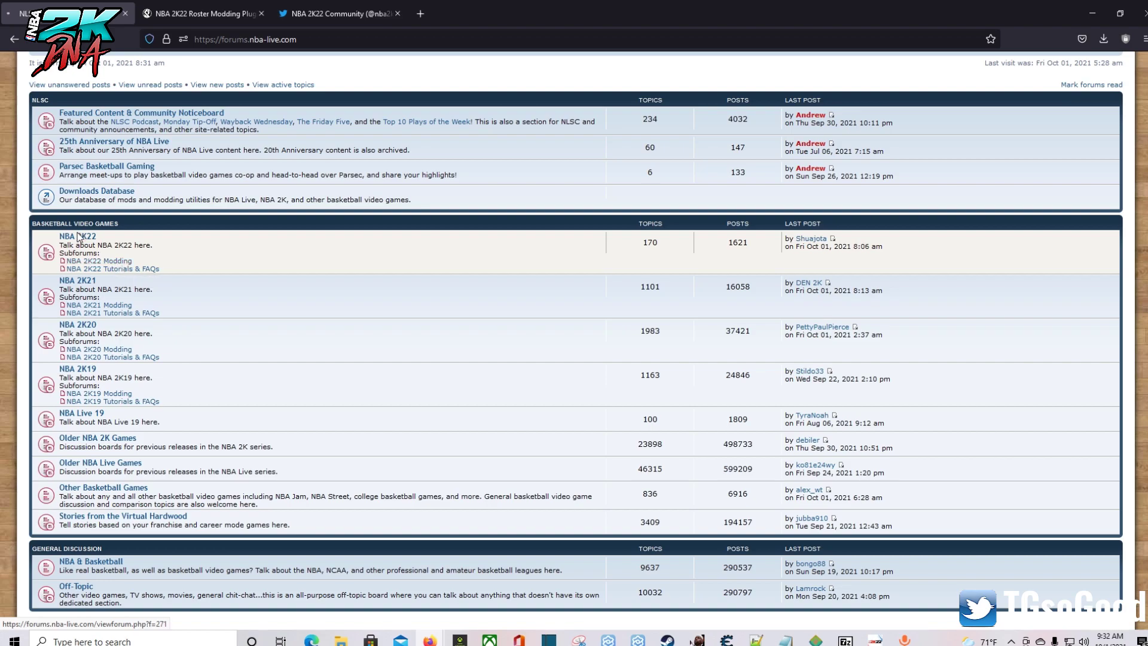
pyautogui.click(108, 264)
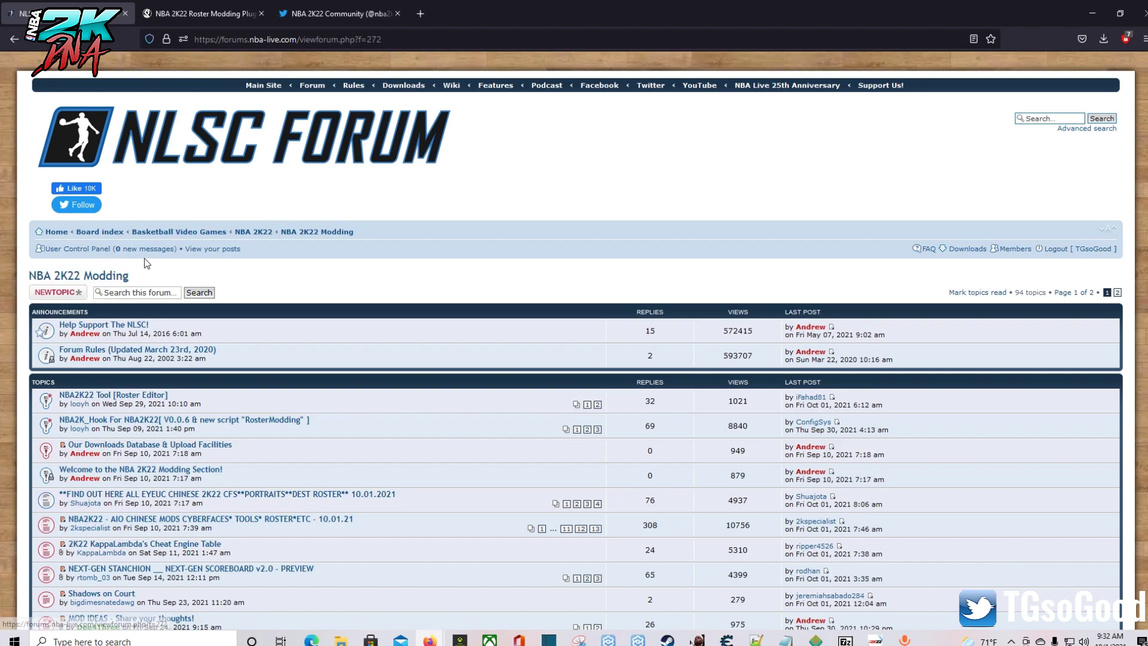
pyautogui.scroll(-2, 145, 259)
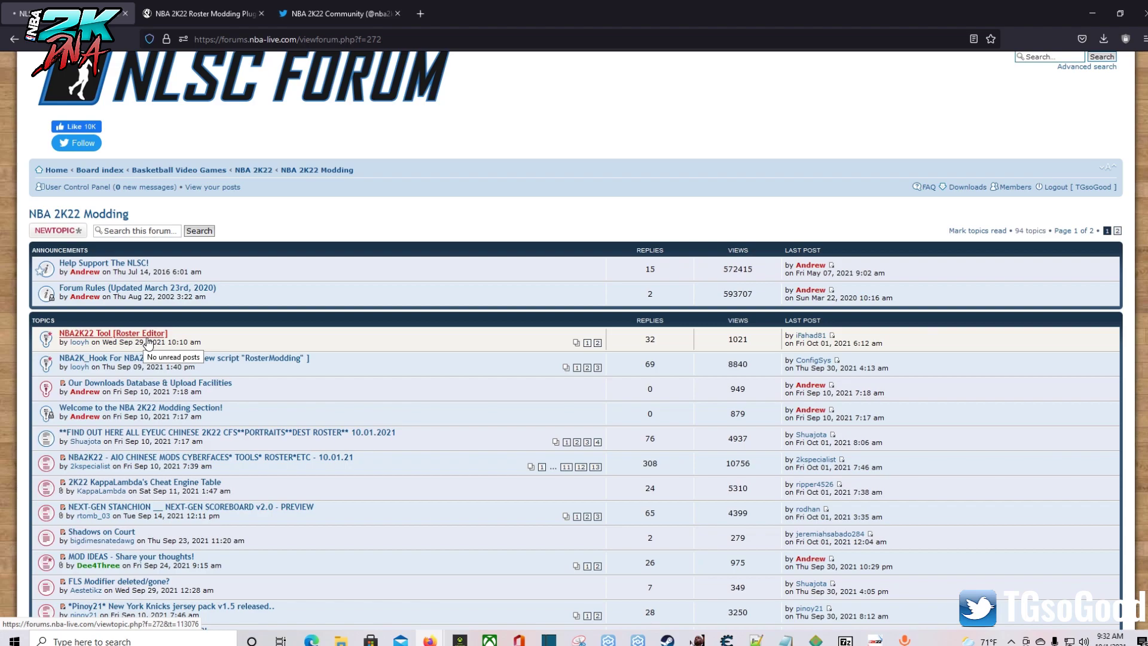
pyautogui.click(147, 339)
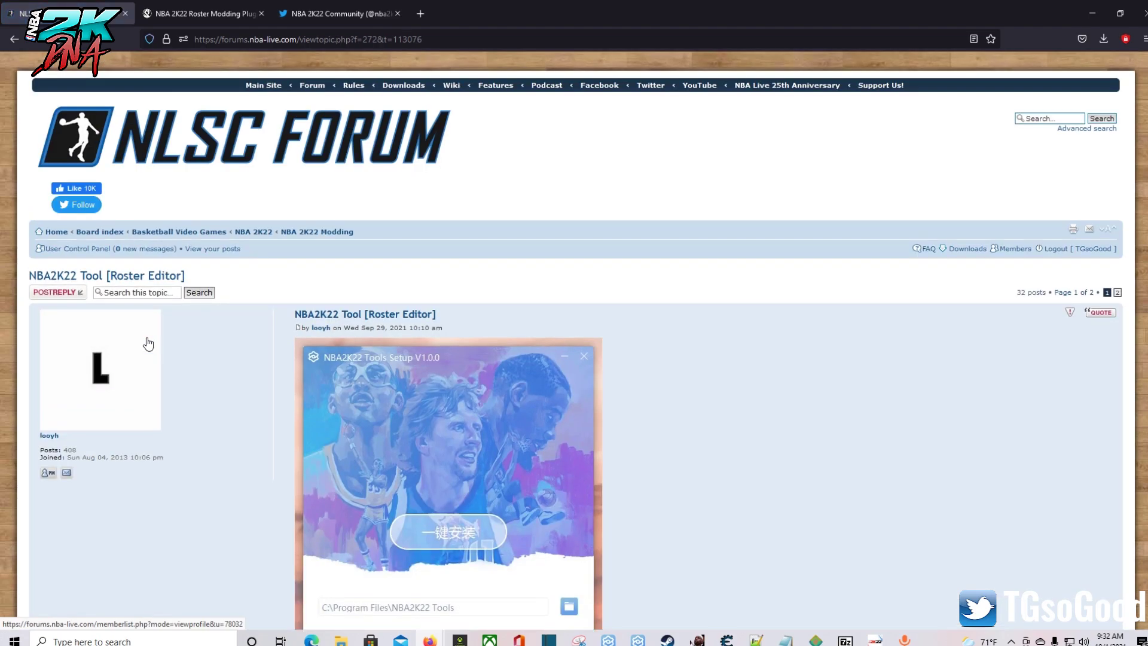
# - Examine the first post of the roster editor topic, including its setup and editor screenshots and the links beneath them
pyautogui.scroll(-1, 241, 337)
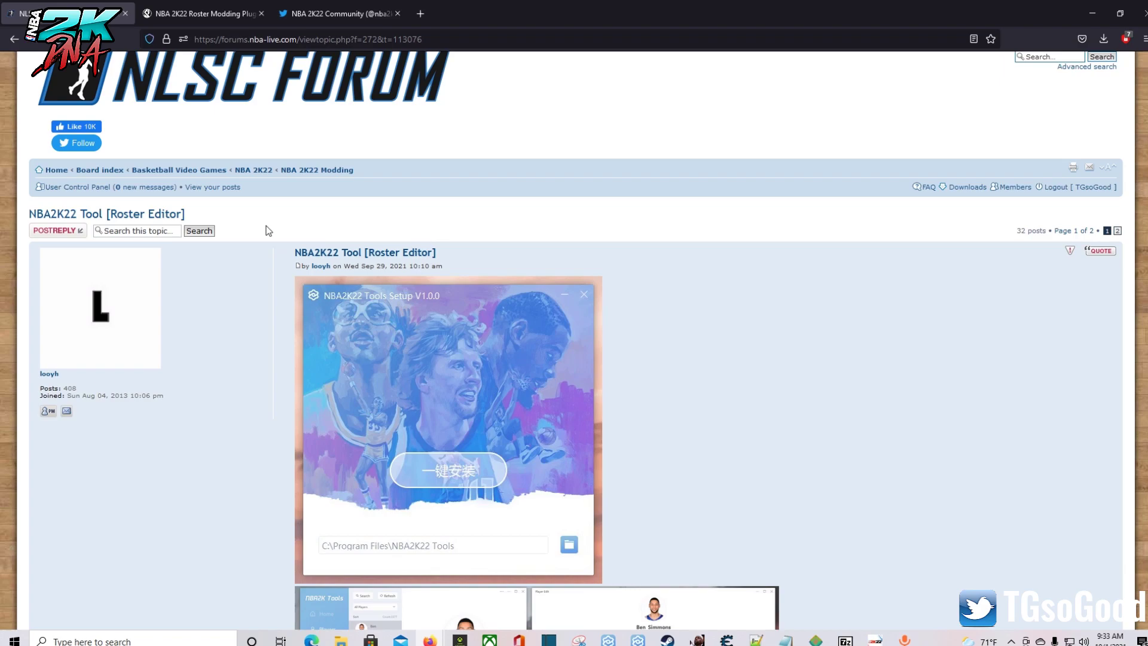
pyautogui.scroll(-4, 383, 191)
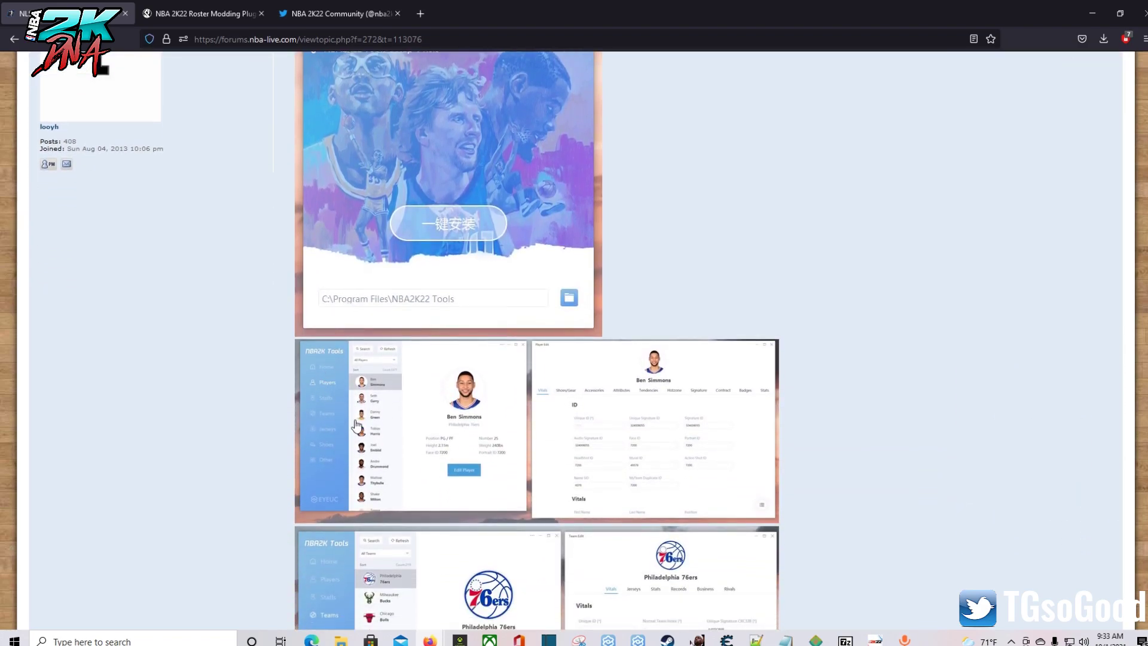
pyautogui.scroll(-1, 293, 320)
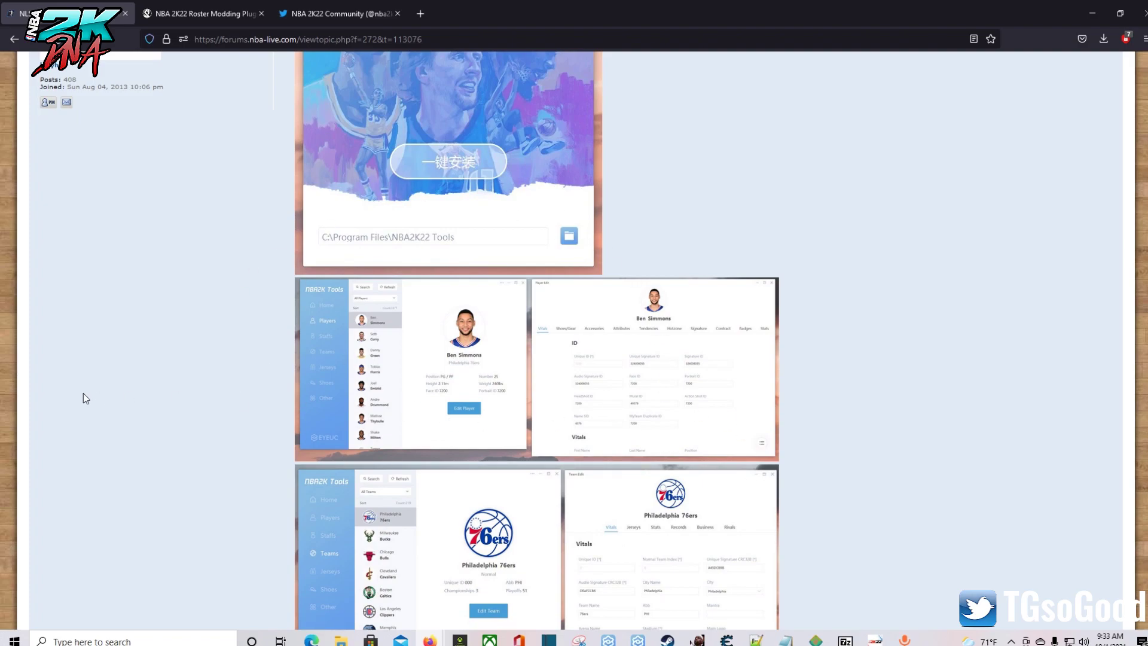
pyautogui.scroll(1, 241, 392)
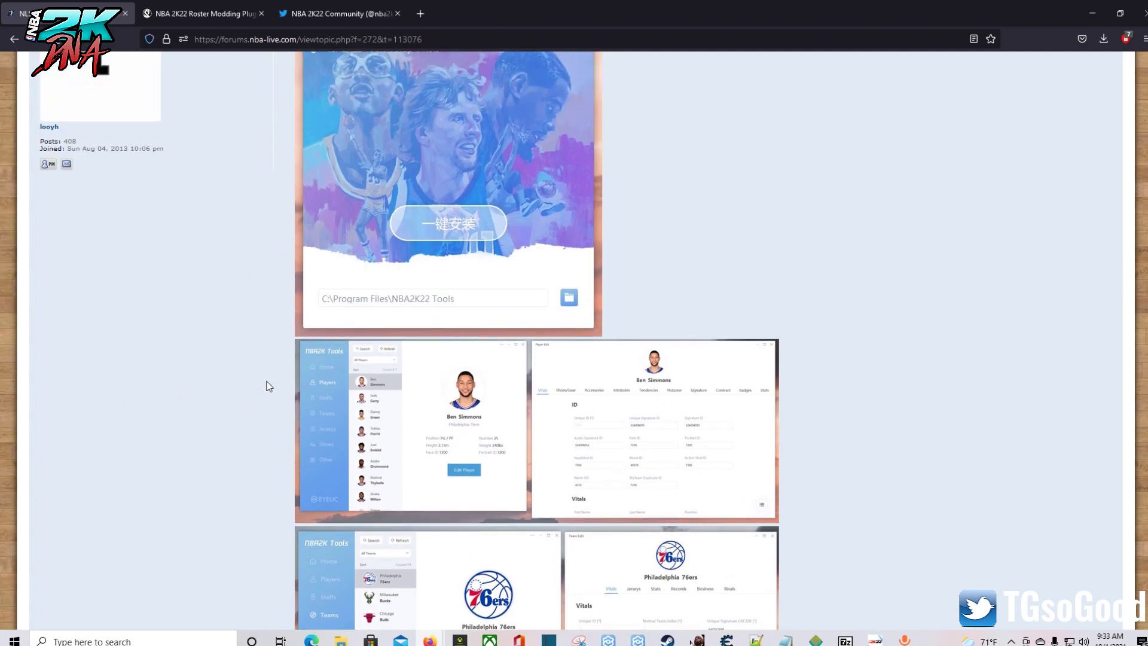
pyautogui.scroll(2, 401, 220)
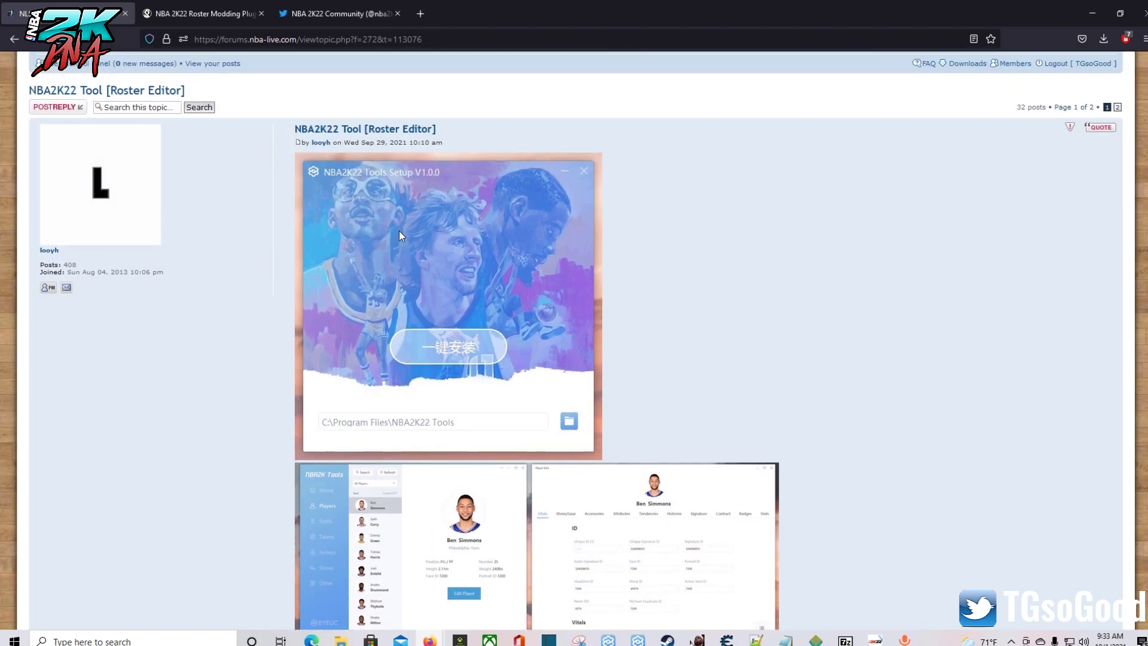
pyautogui.scroll(-1, 396, 233)
pyautogui.scroll(-6, 394, 238)
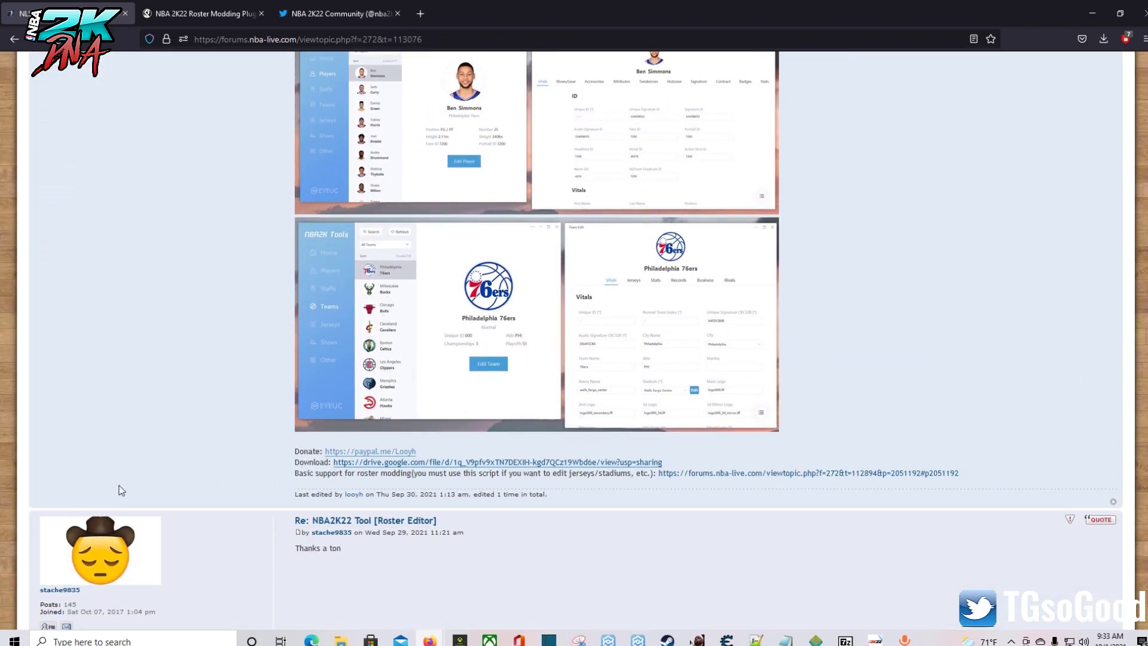
pyautogui.scroll(-2, 147, 461)
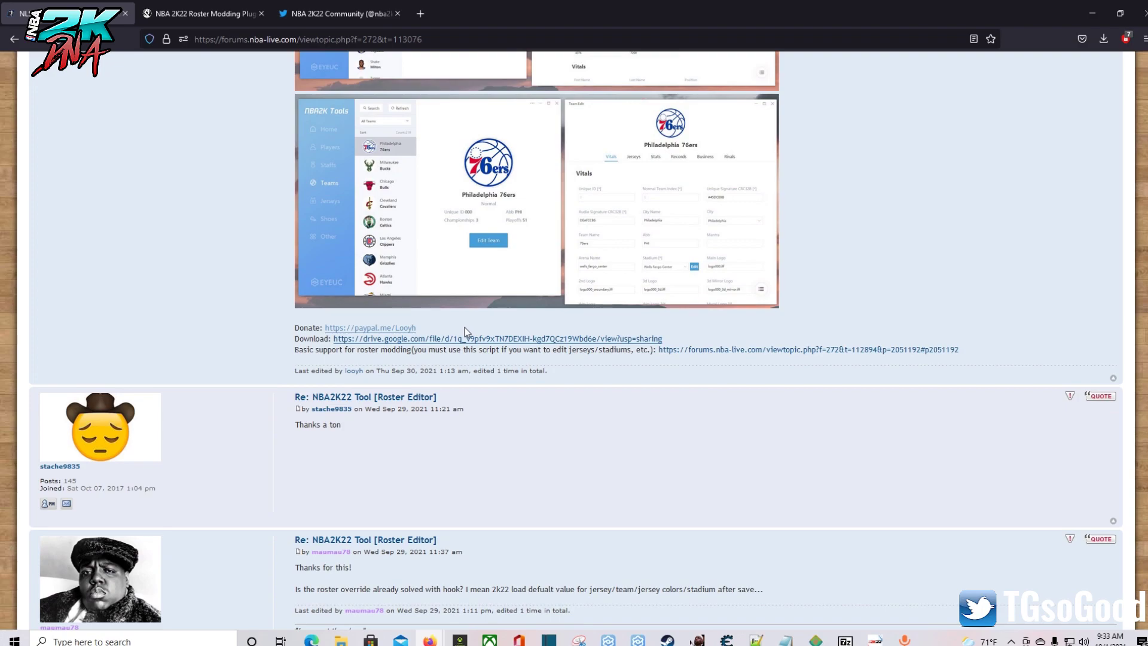
# - Follow the post's Google Drive download link and save NBA2K22_Tools_Setup_V1.0.0.zip to the computer
pyautogui.moveTo(417, 327); pyautogui.dragTo(370, 338)
pyautogui.click(439, 336)
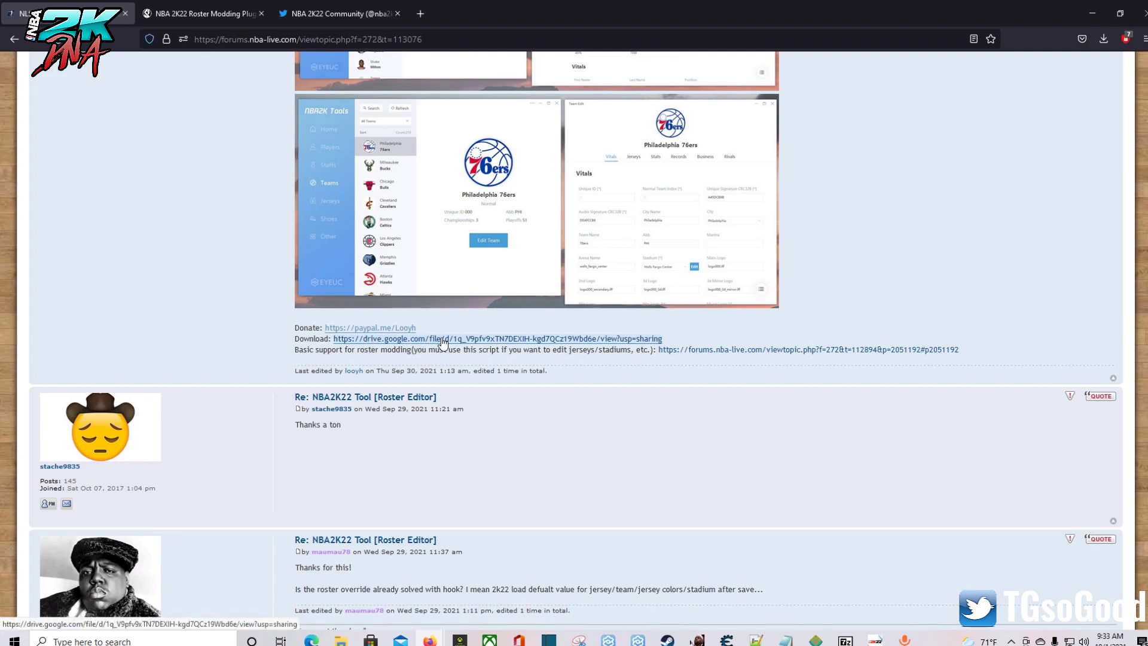
pyautogui.click(475, 341)
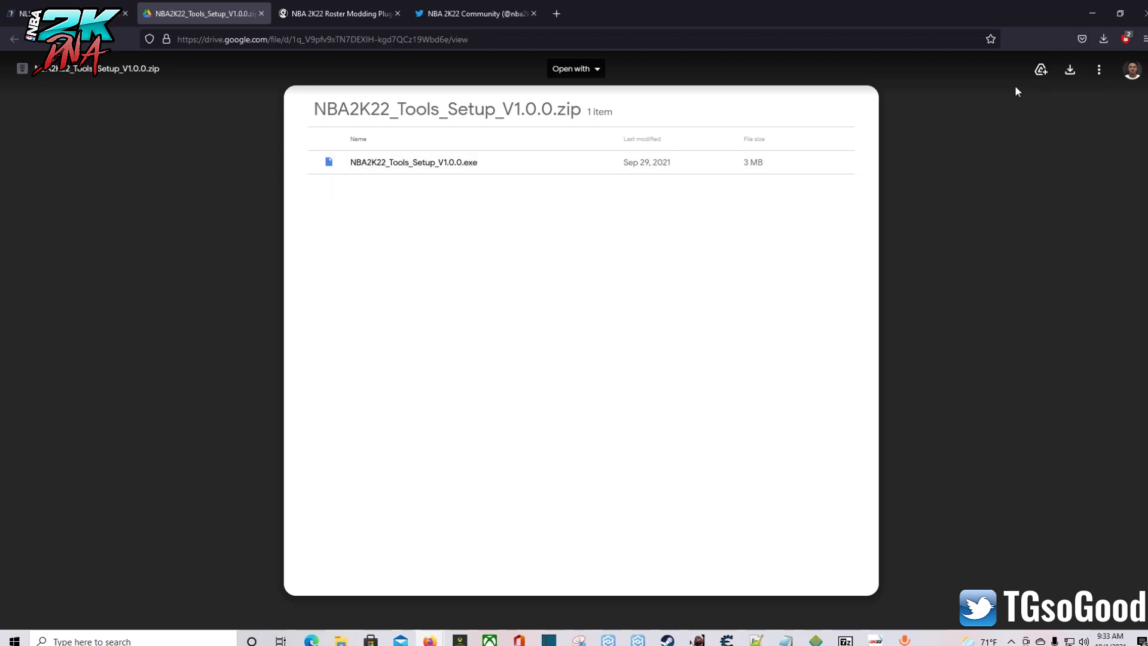
pyautogui.click(1070, 75)
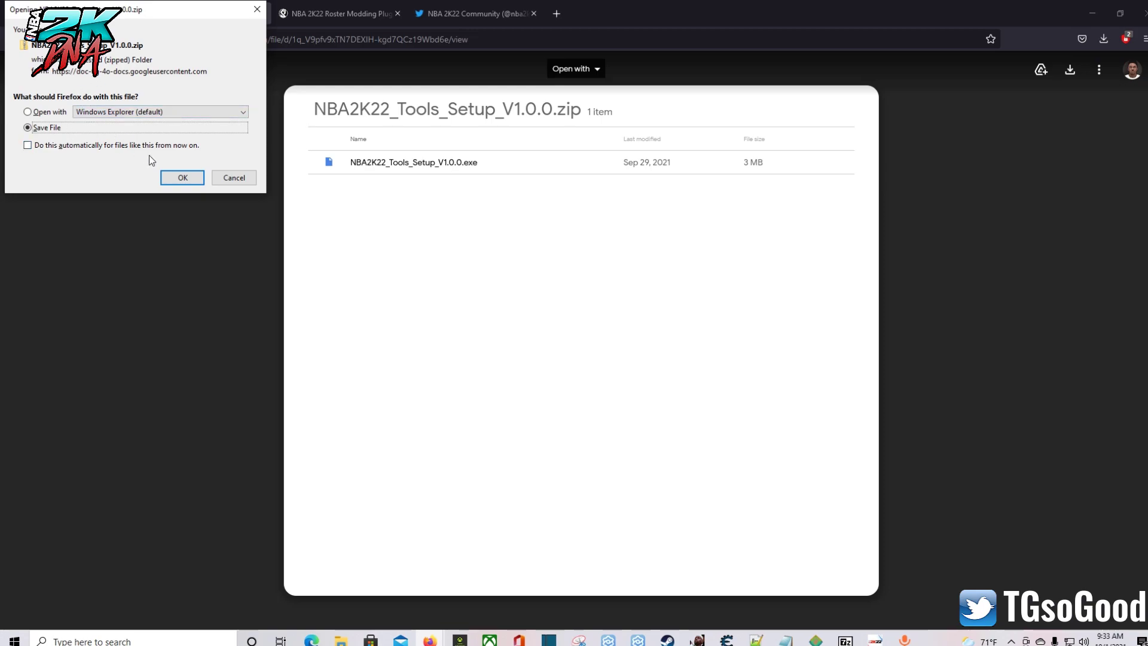
pyautogui.click(181, 178)
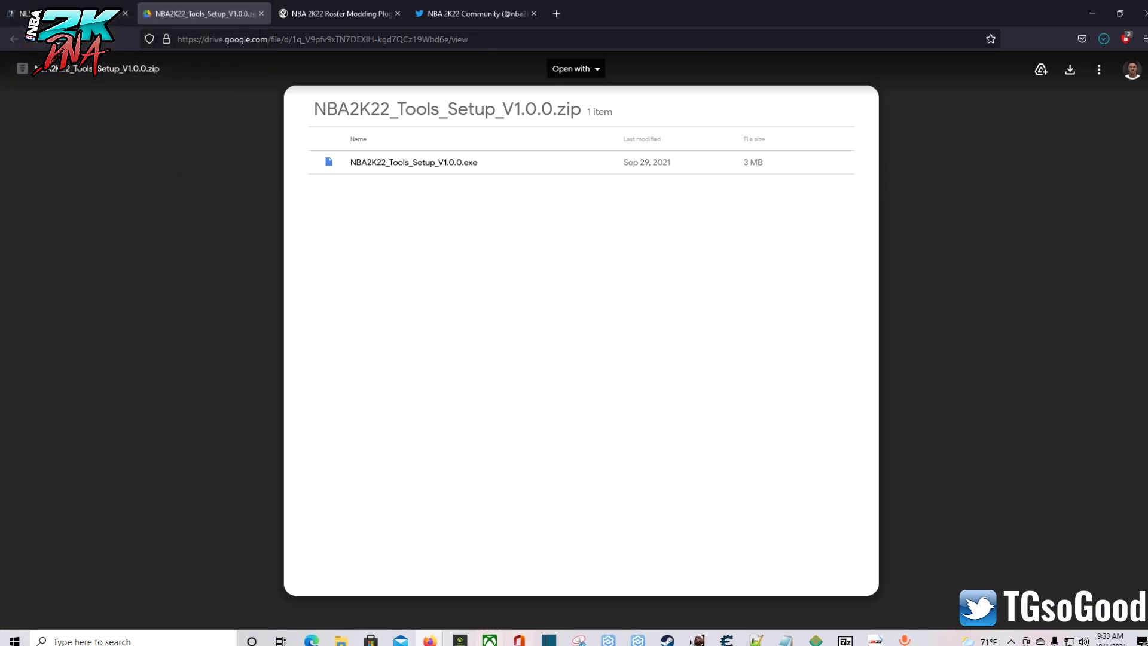
# - Open the downloaded NBA2K22_Tools_Setup_V1.0.0.zip archive to show its contents
pyautogui.click(341, 640)
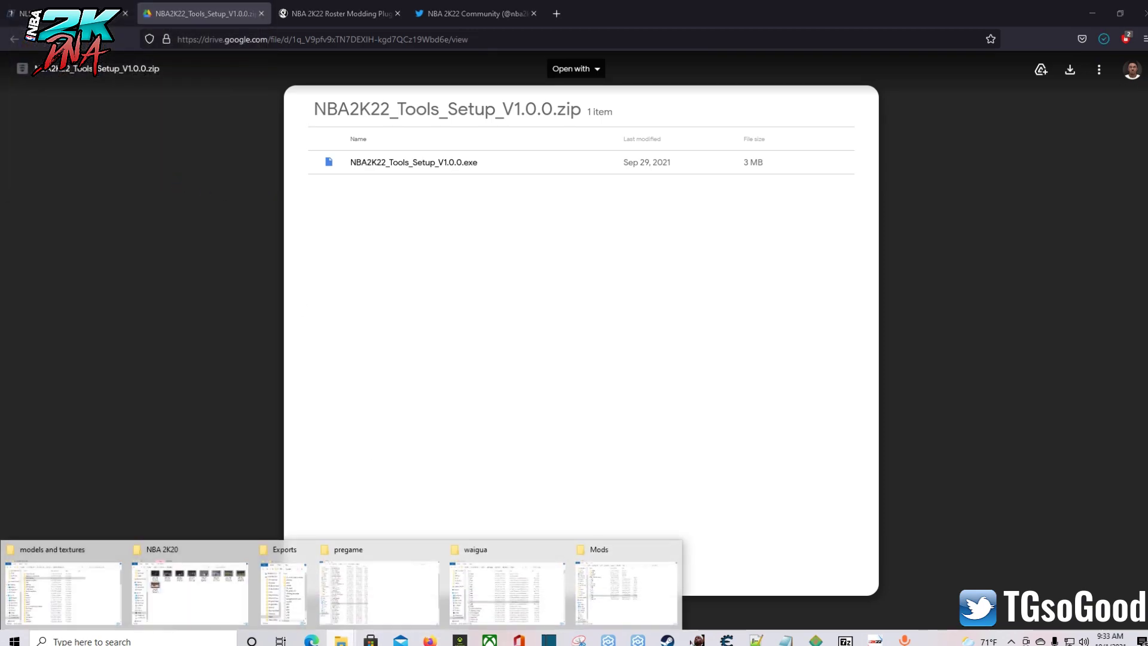
pyautogui.click(123, 313)
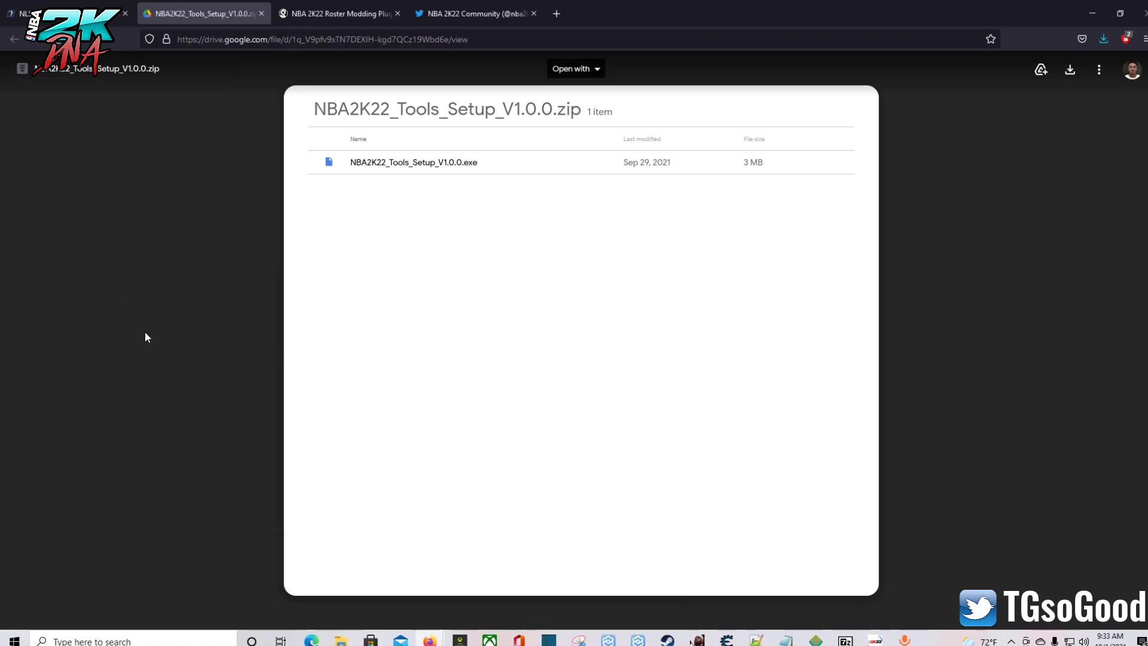
pyautogui.click(1101, 39)
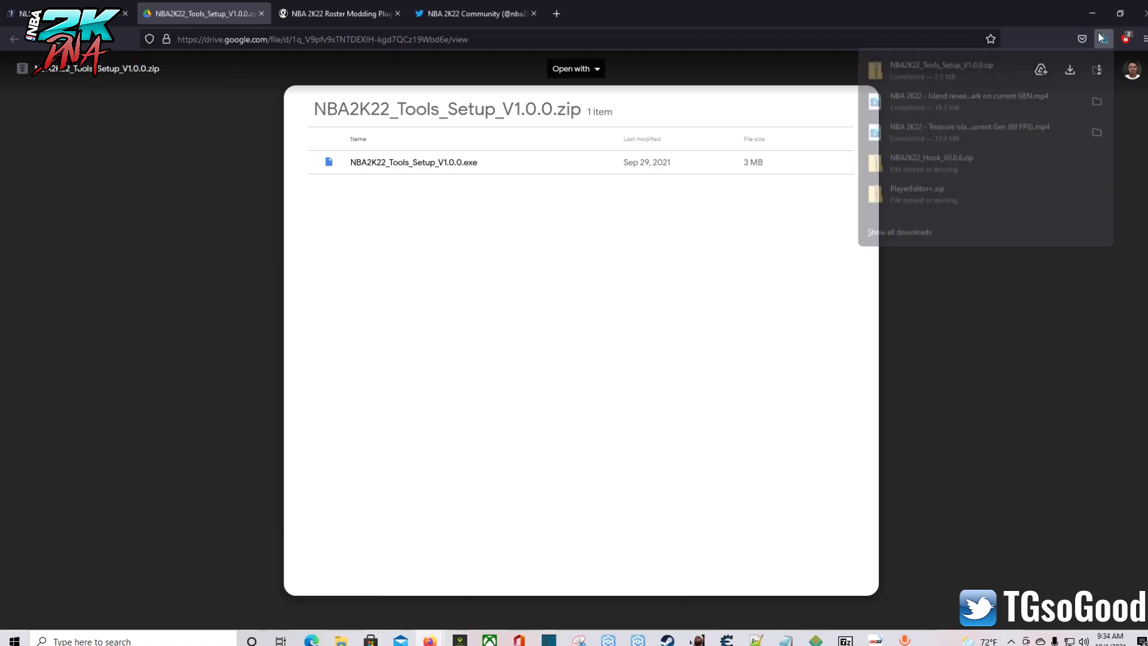
pyautogui.click(904, 65)
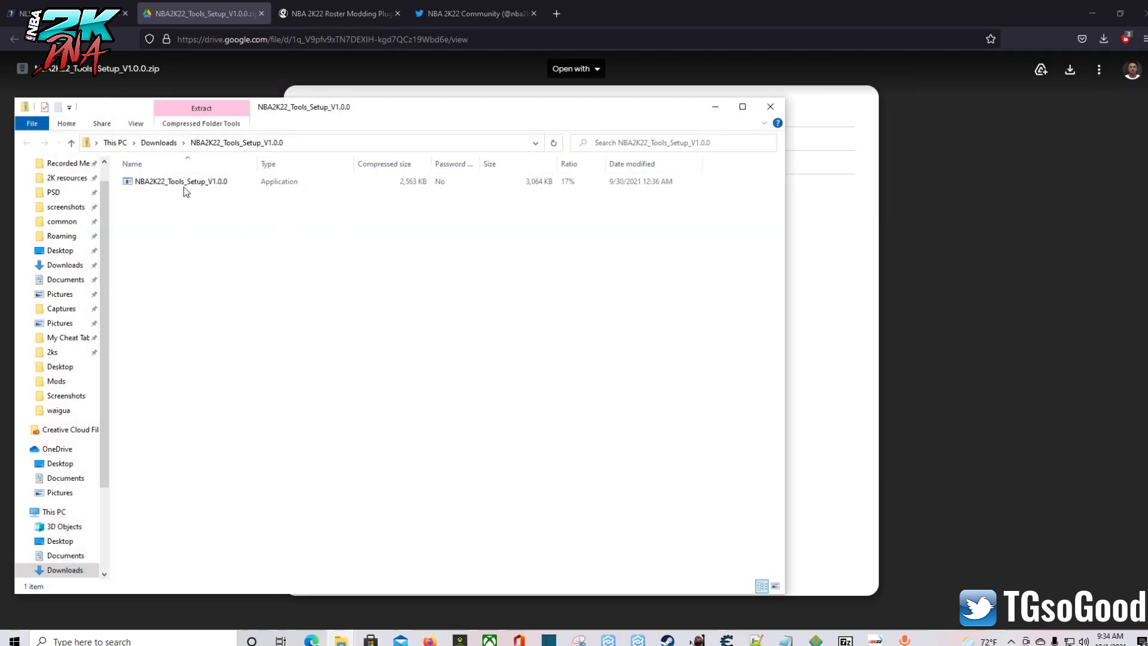
# - Run the NBA2K22_Tools_Setup_V1.0.0 installer from the archive, bypassing SmartScreen and allowing it to make changes to the device
pyautogui.rightClick(186, 185)
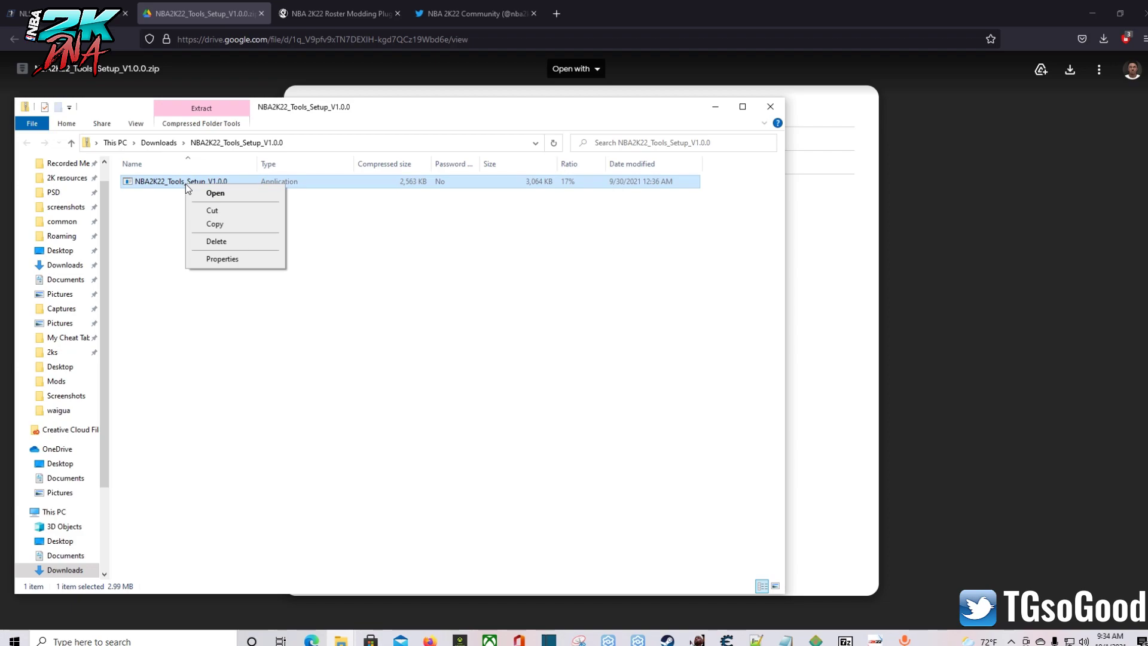
pyautogui.click(225, 201)
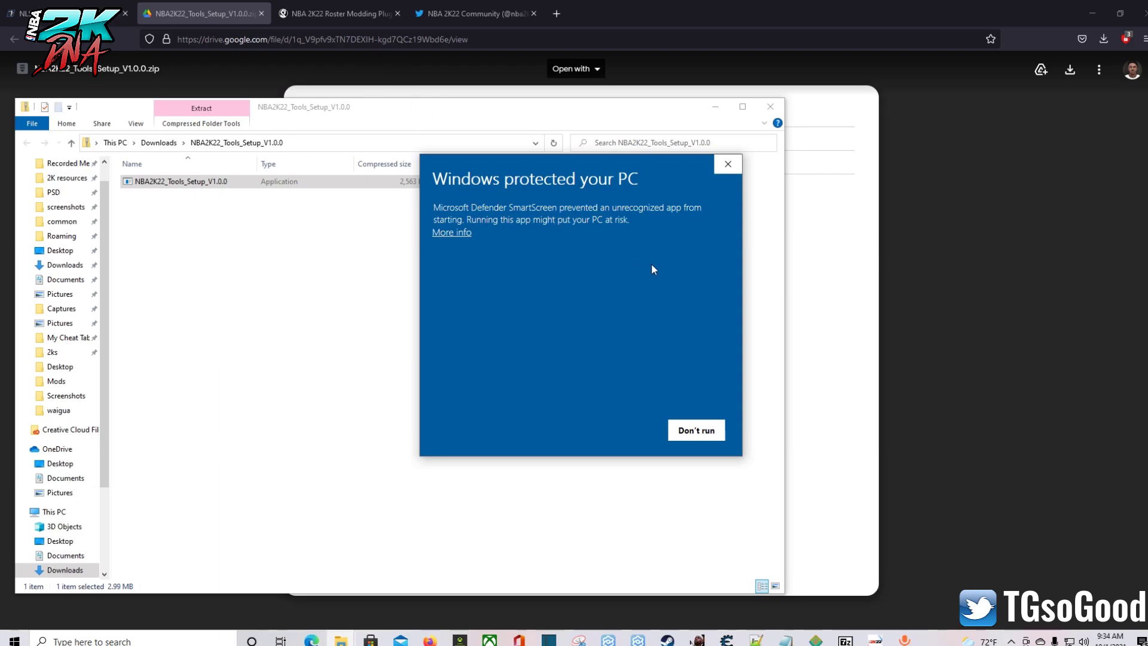
pyautogui.click(464, 236)
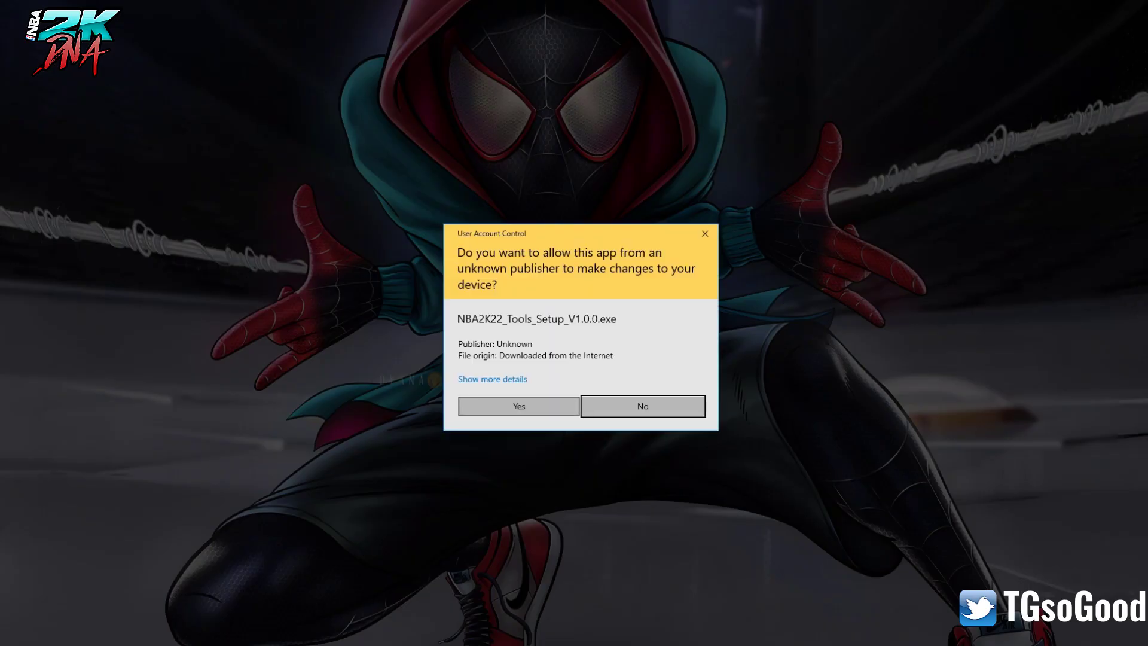
pyautogui.click(520, 401)
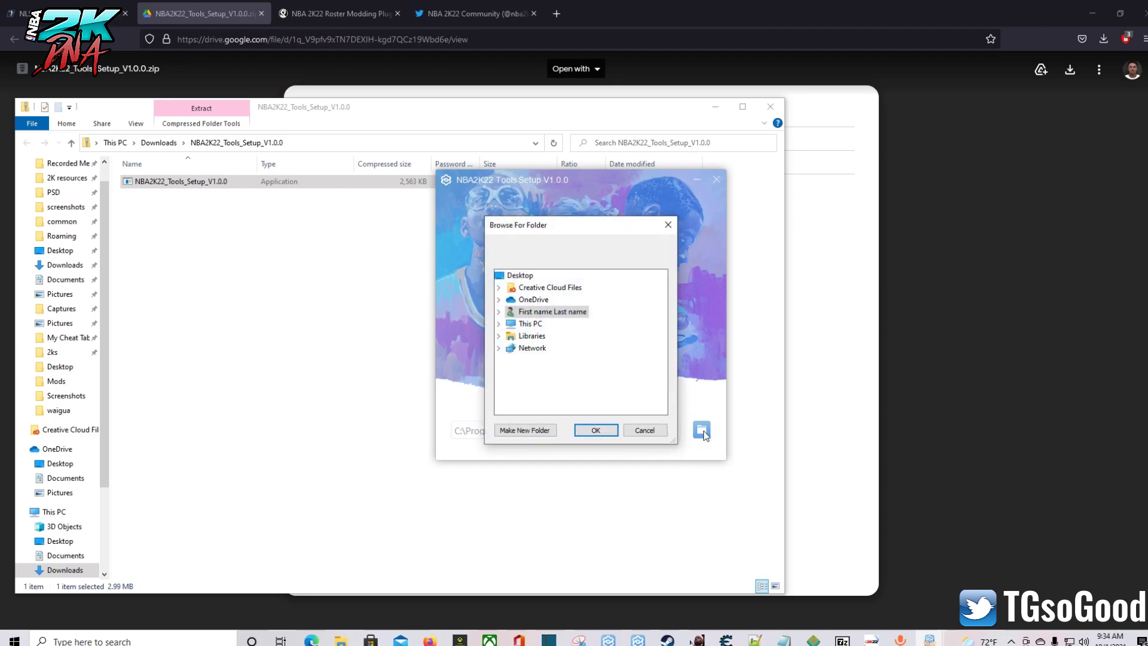
# - Cancel the installer's folder browser and copy the path of the 22 tools folder inside 2K resources on drive D in File Explorer
pyautogui.click(645, 431)
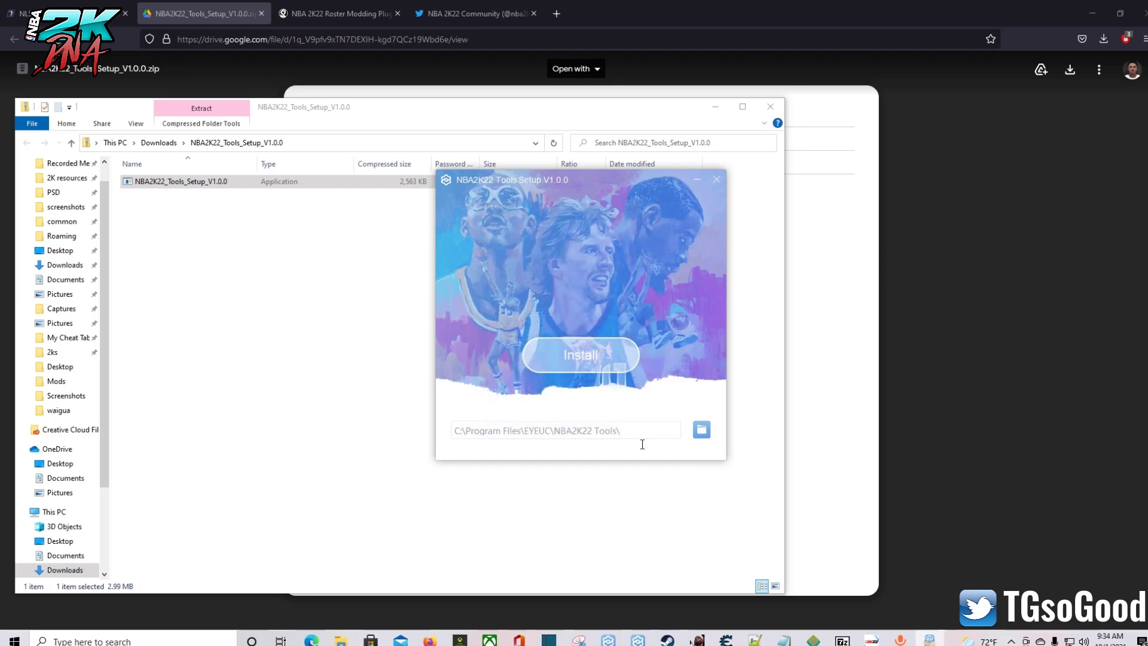
pyautogui.click(552, 435)
pyautogui.moveTo(349, 635)
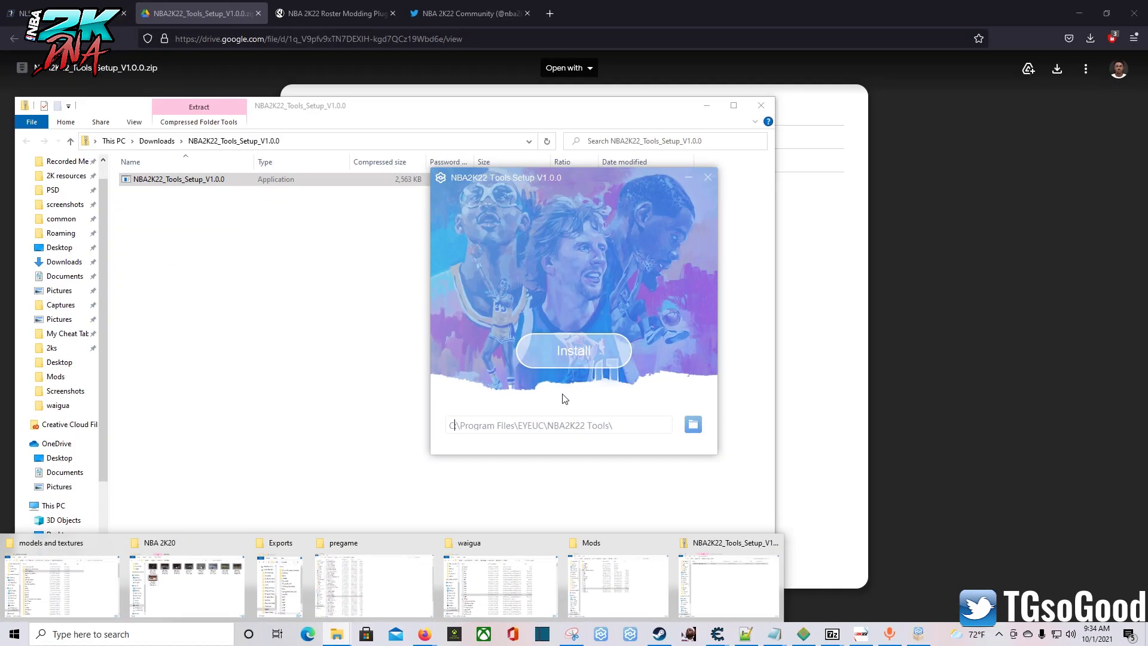
pyautogui.click(60, 586)
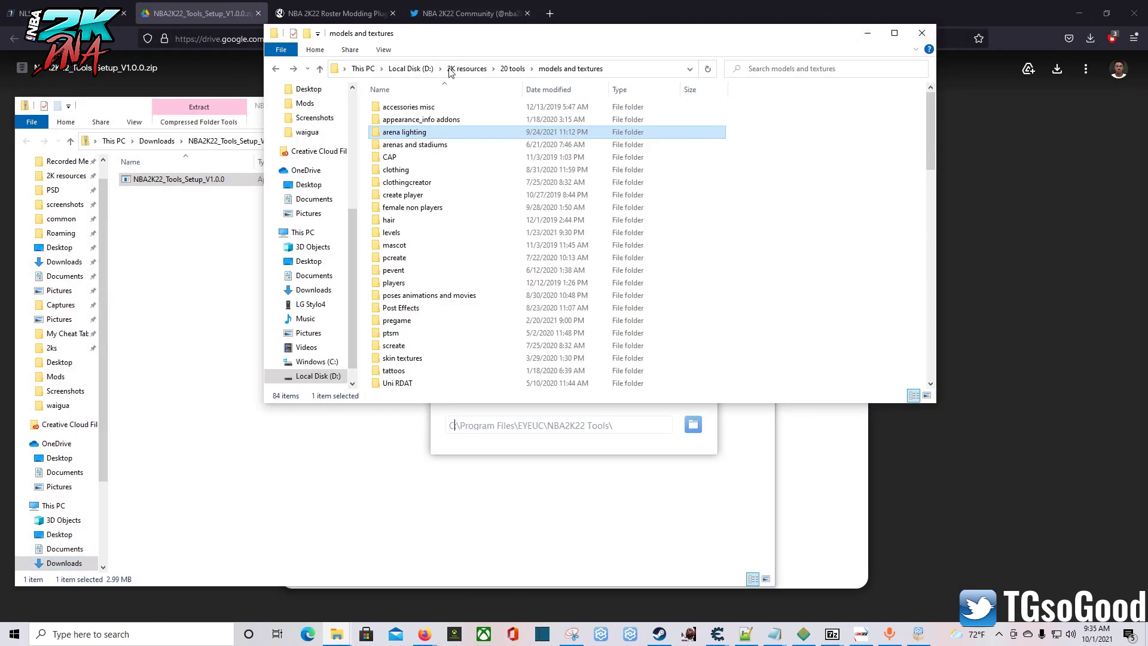
pyautogui.click(469, 69)
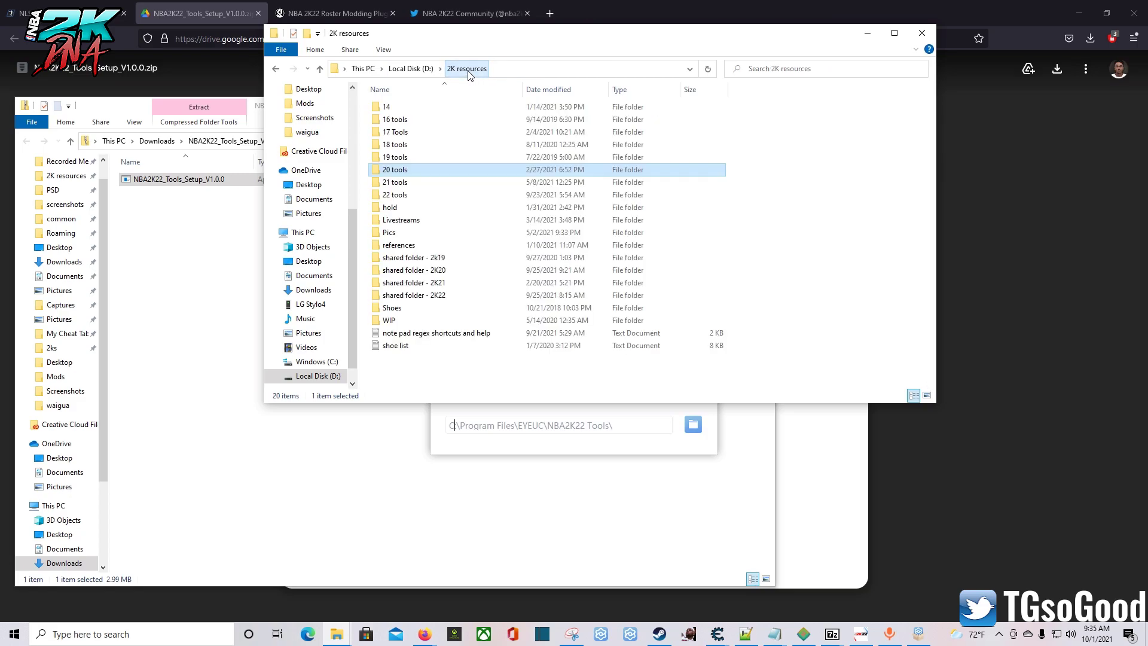
pyautogui.doubleClick(409, 196)
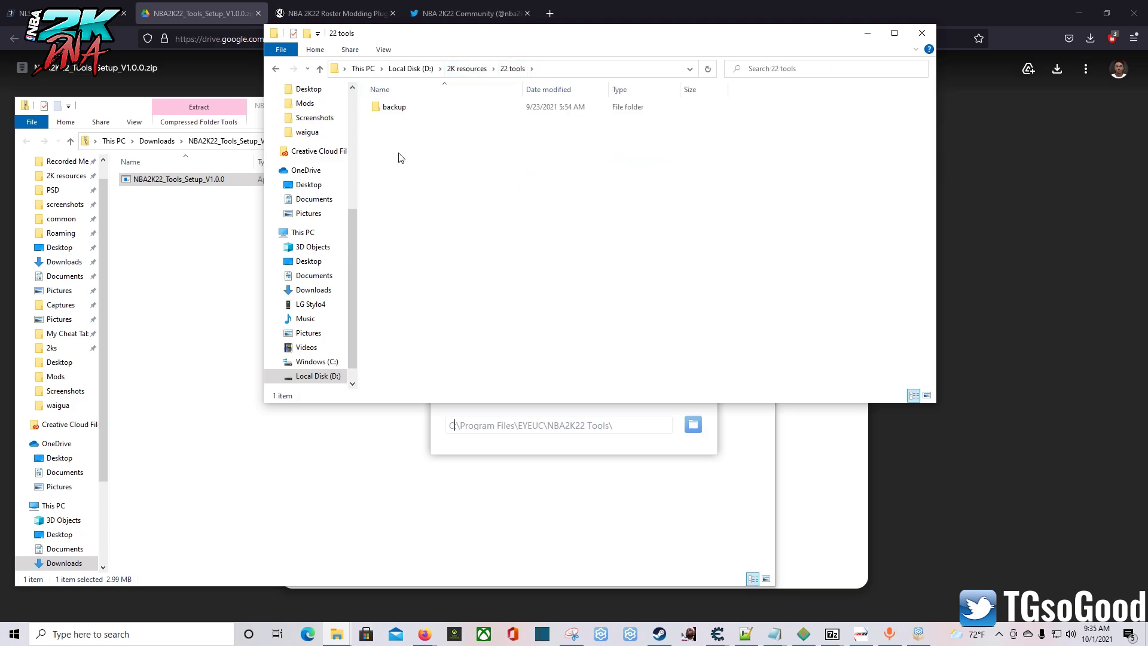
pyautogui.click(487, 69)
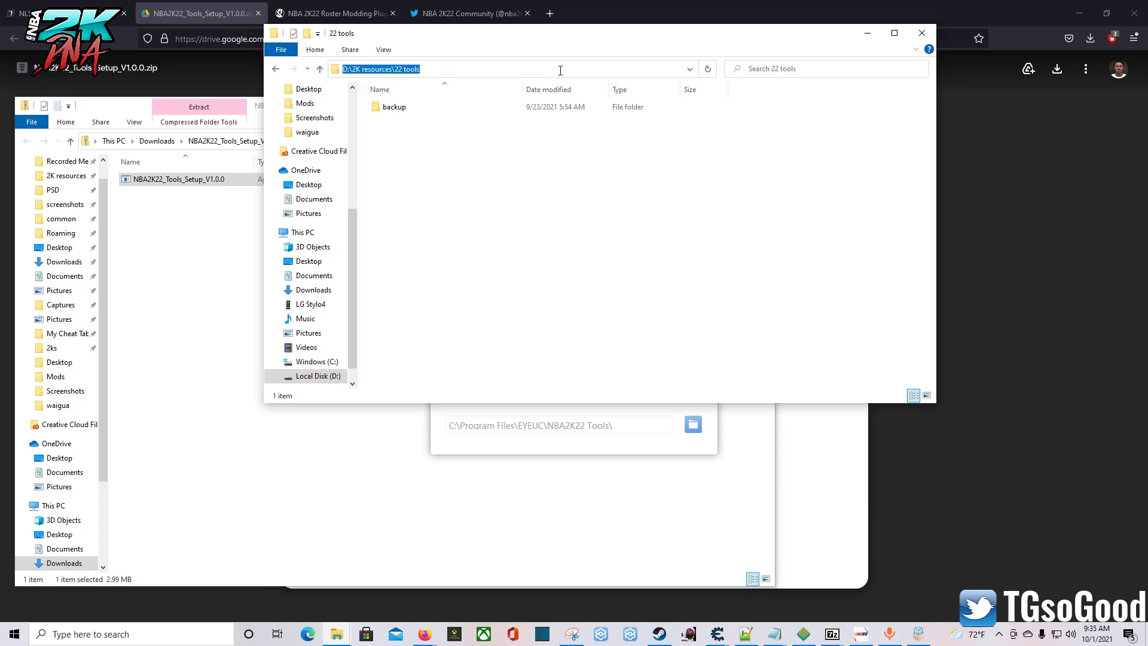
pyautogui.rightClick(407, 71)
pyautogui.click(439, 110)
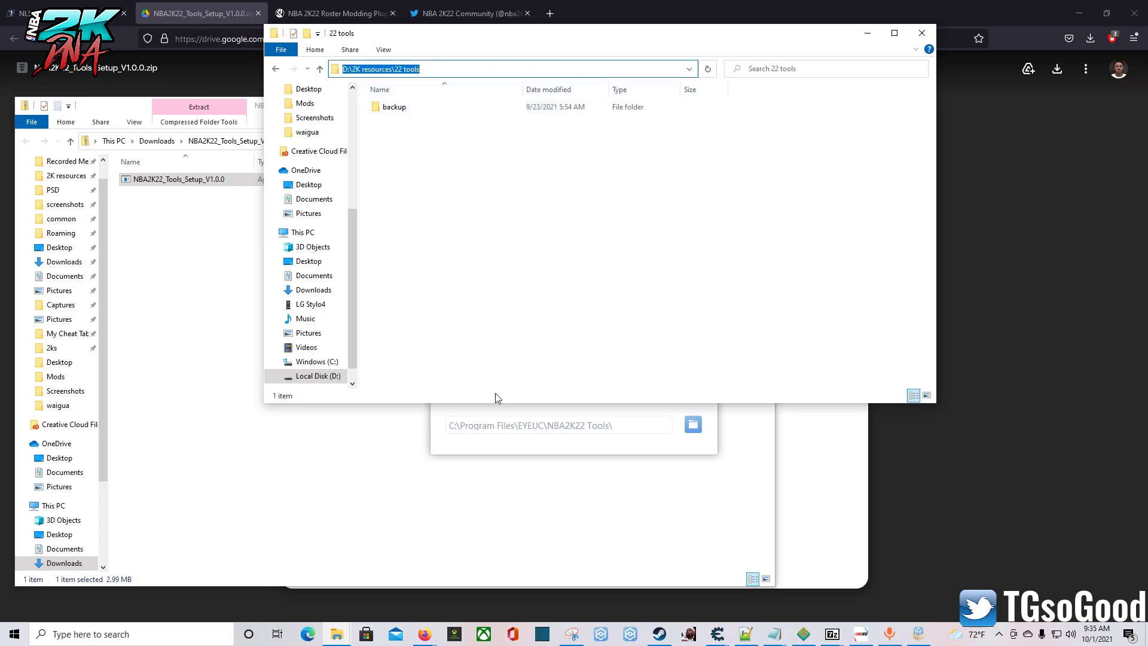
# - Set the installation path to D:\2K resources\22 tools\NBA2K22 Tools\ and install the program
pyautogui.click(485, 450)
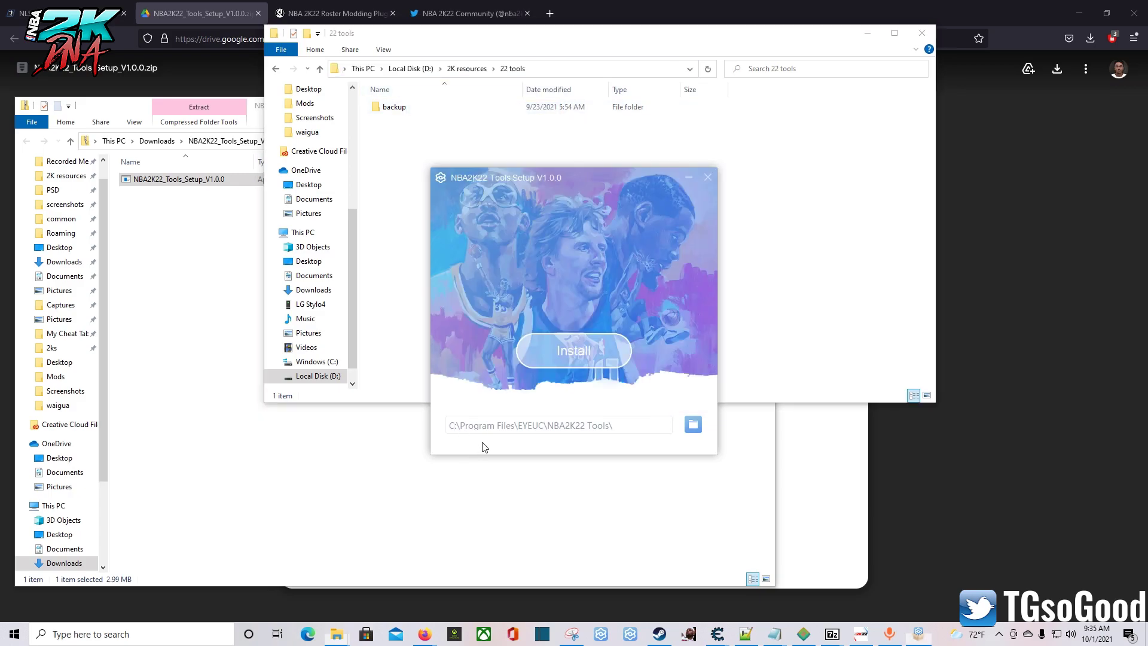
pyautogui.moveTo(617, 430); pyautogui.dragTo(355, 417)
pyautogui.click(539, 429)
pyautogui.moveTo(529, 426); pyautogui.dragTo(418, 425)
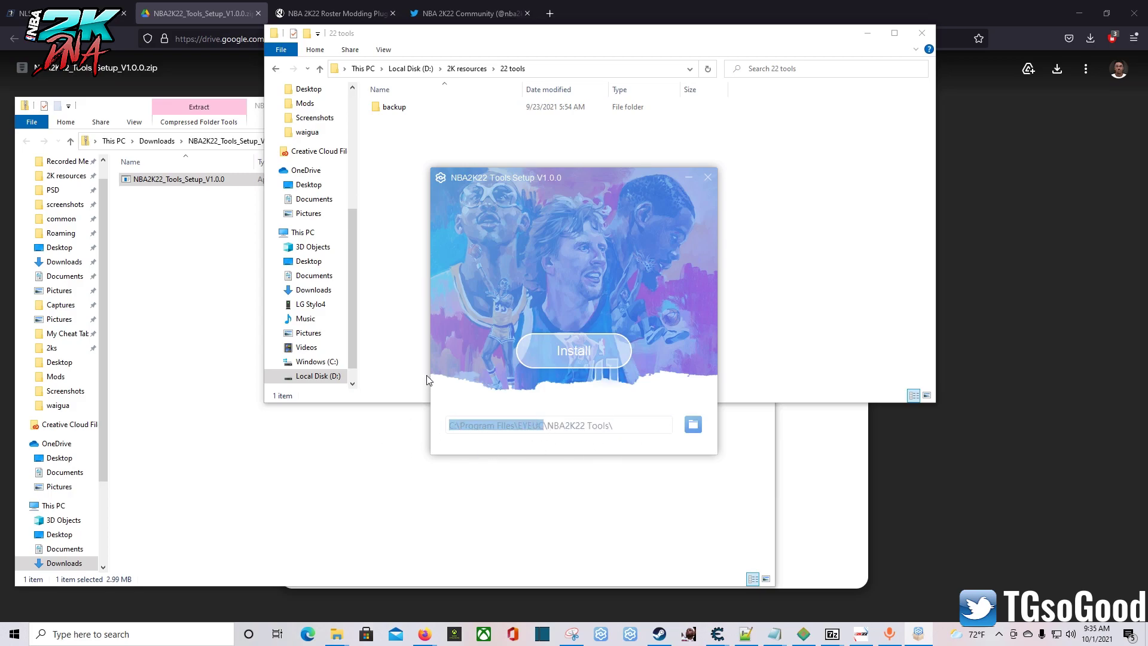
pyautogui.hotkey('ctrl', 'v')
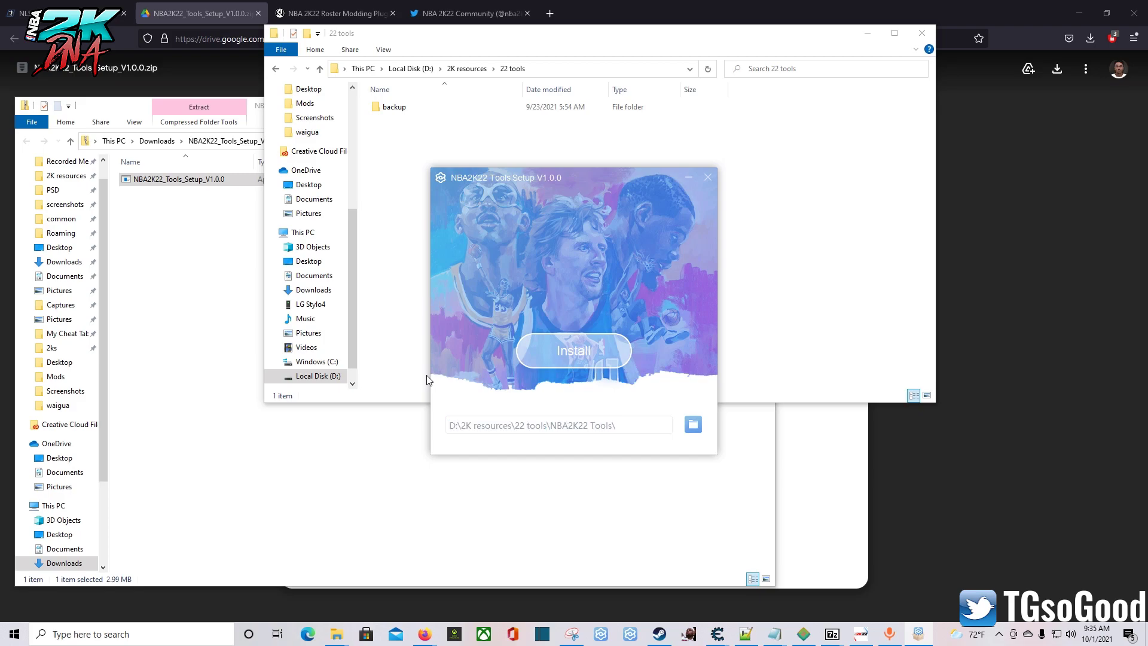
pyautogui.click(584, 354)
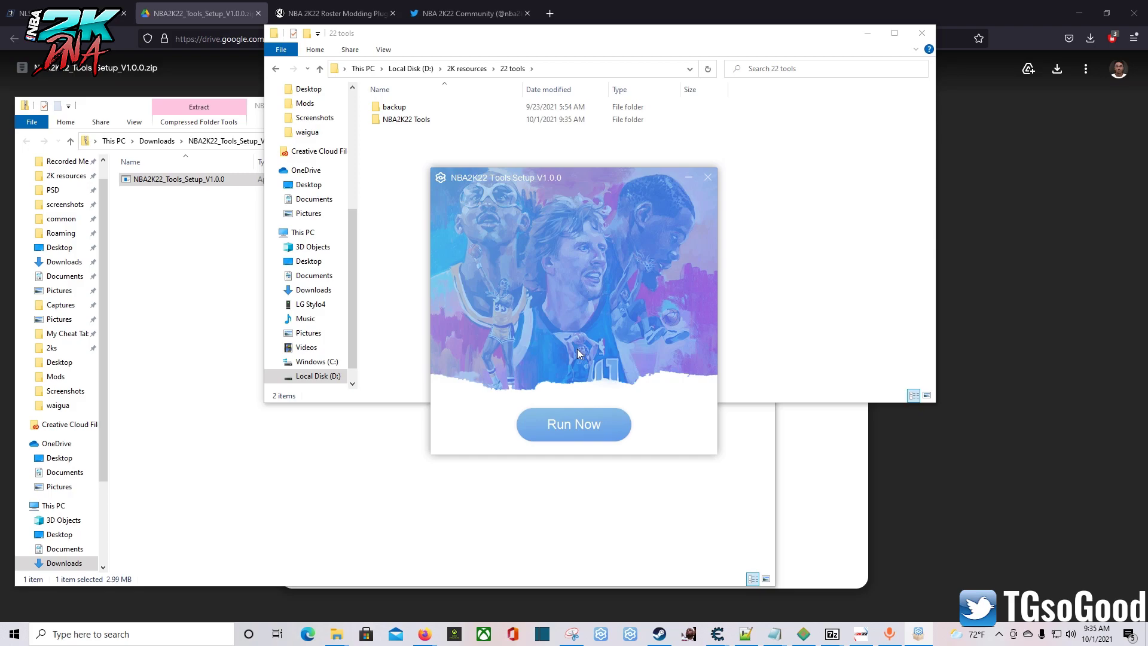
# - Check the new NBA2K22 Tools folder, then launch the tool from the finished installer and dismiss its tip message
pyautogui.click(400, 122)
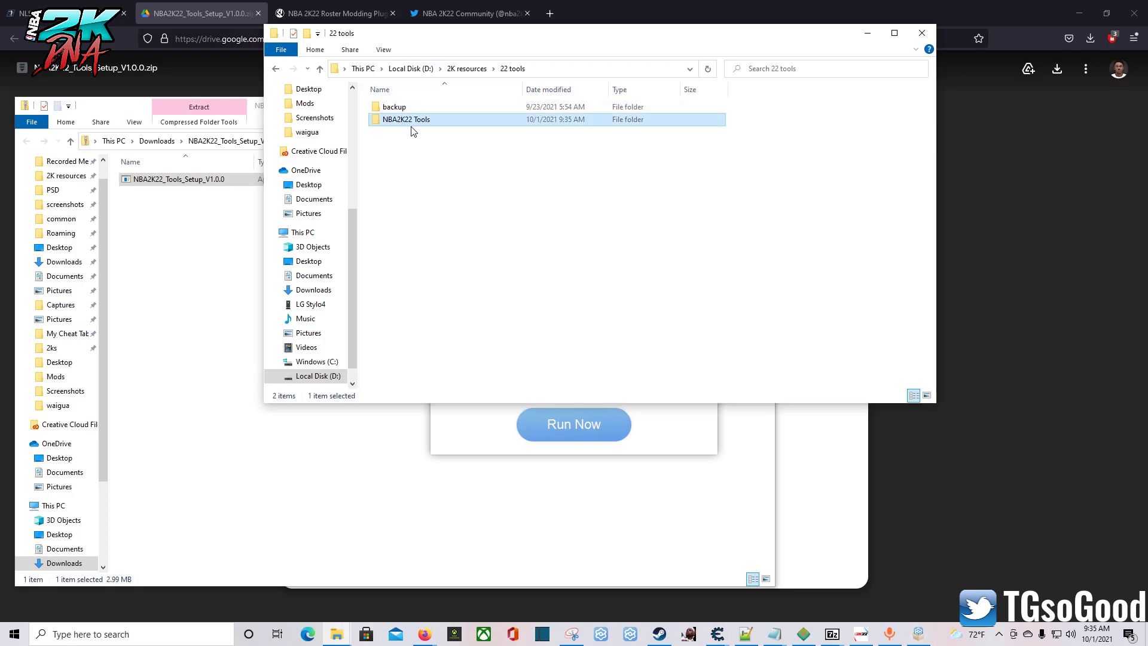
pyautogui.click(178, 290)
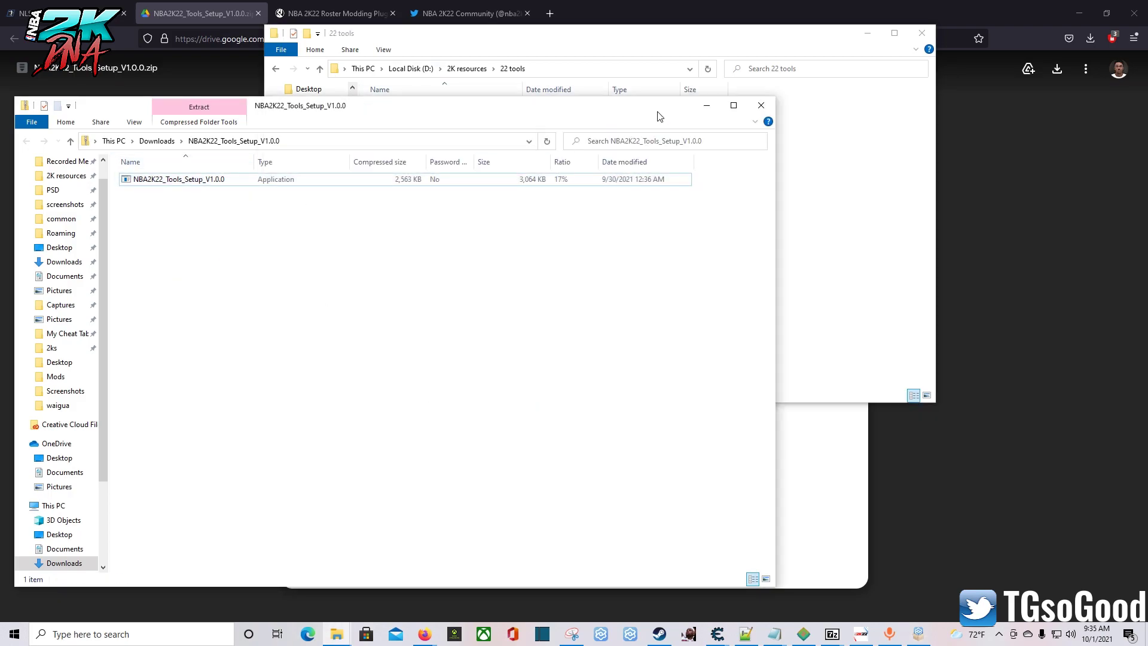
pyautogui.click(823, 205)
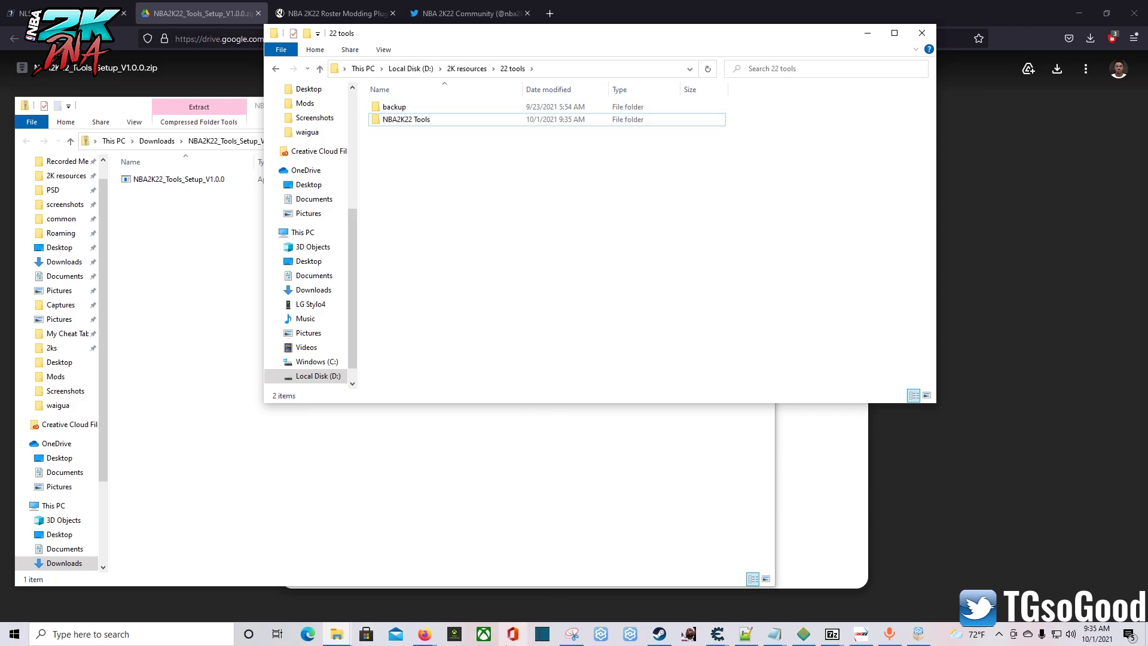
pyautogui.click(922, 638)
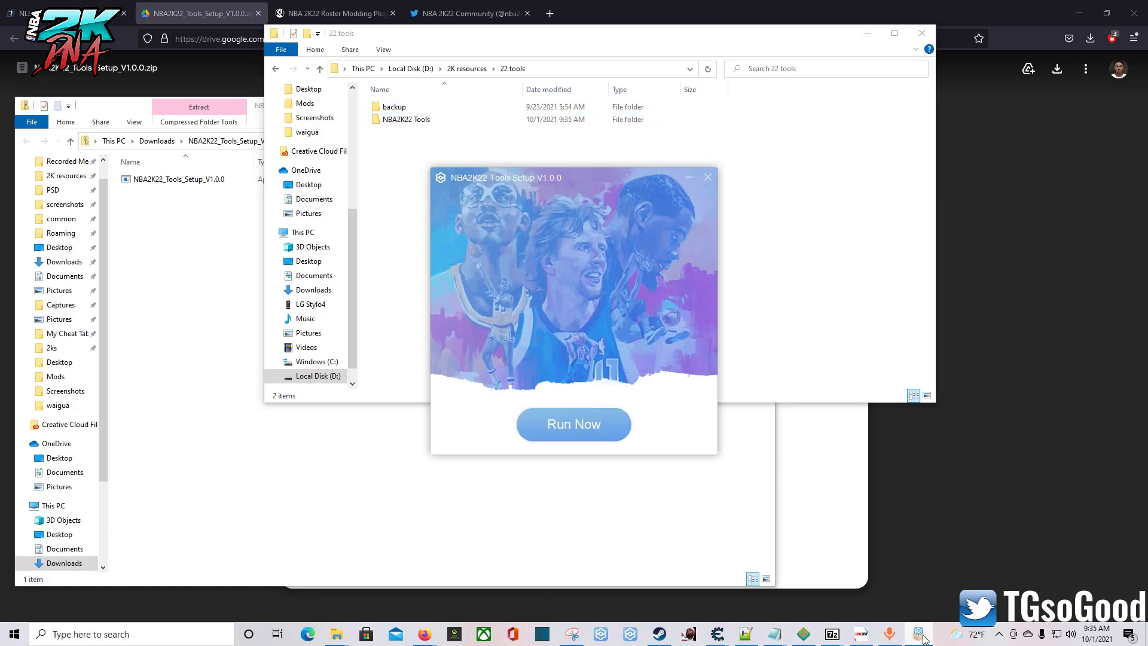
pyautogui.click(589, 430)
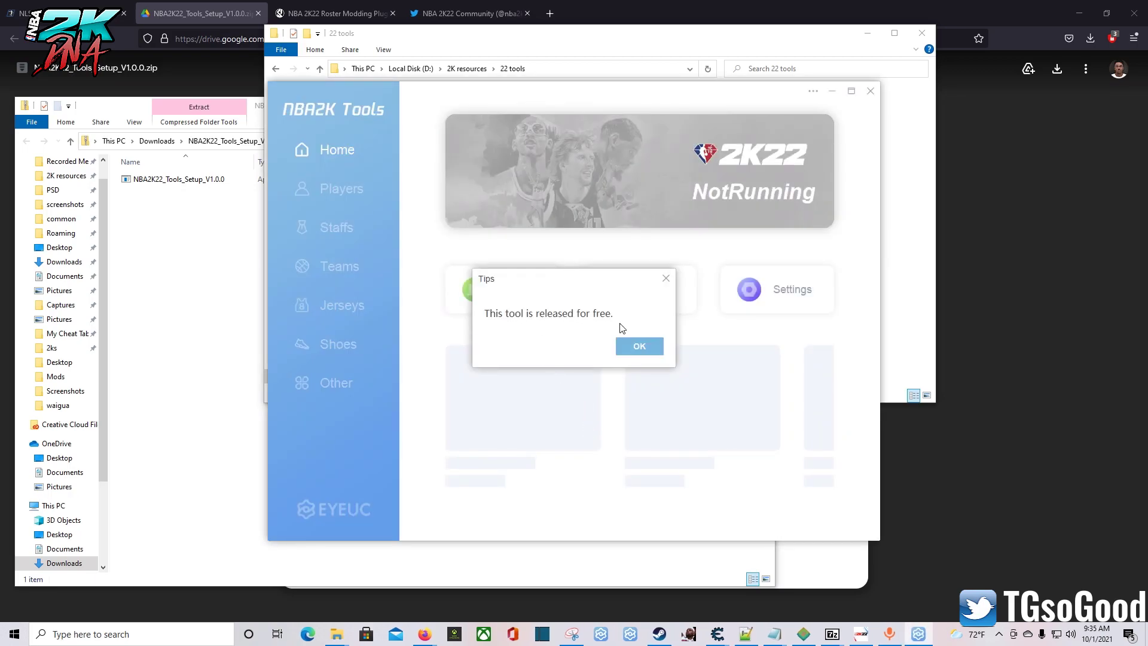
pyautogui.click(643, 349)
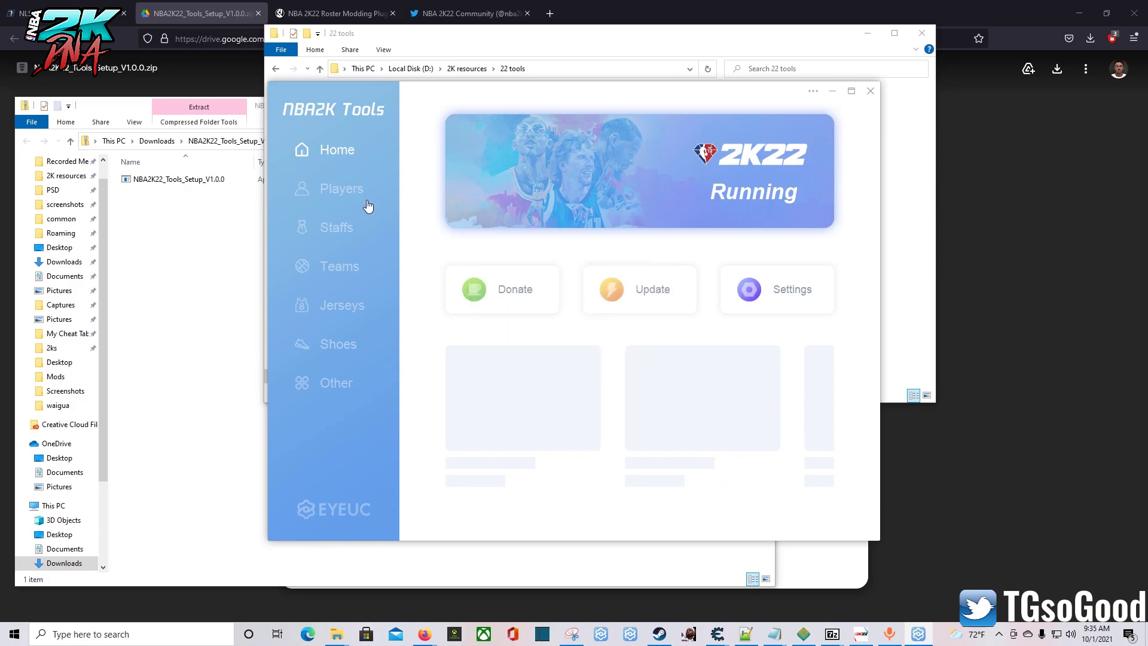
# - Look at the Players list and the NBA 2K22 game window, then return to the roster tool's Home page
pyautogui.click(328, 191)
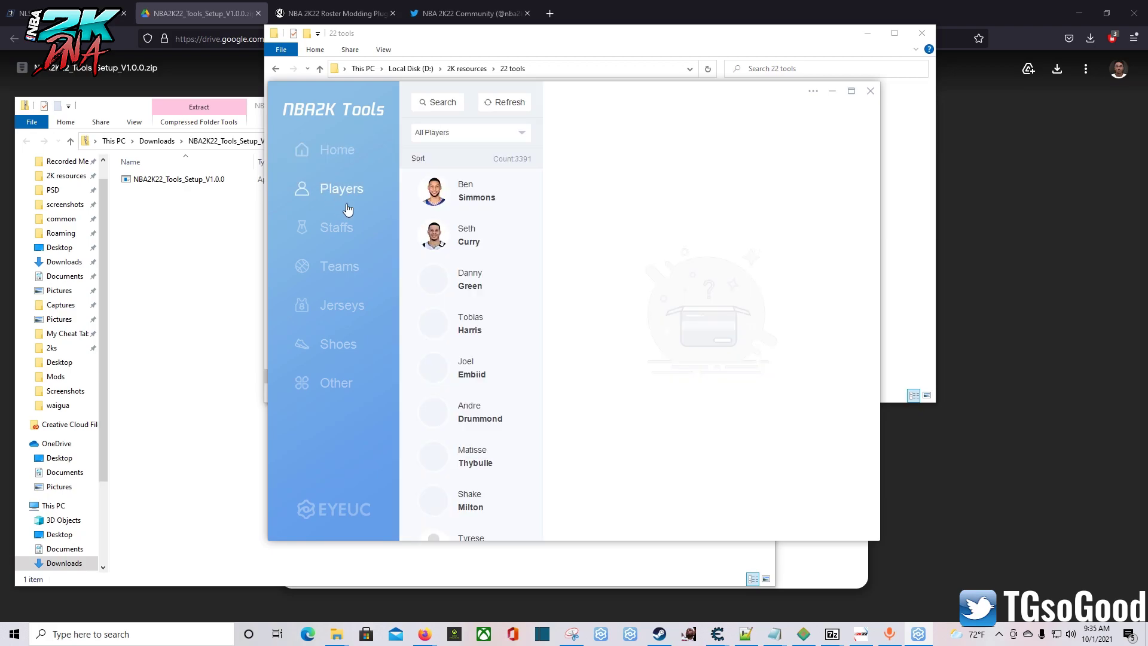
pyautogui.click(861, 635)
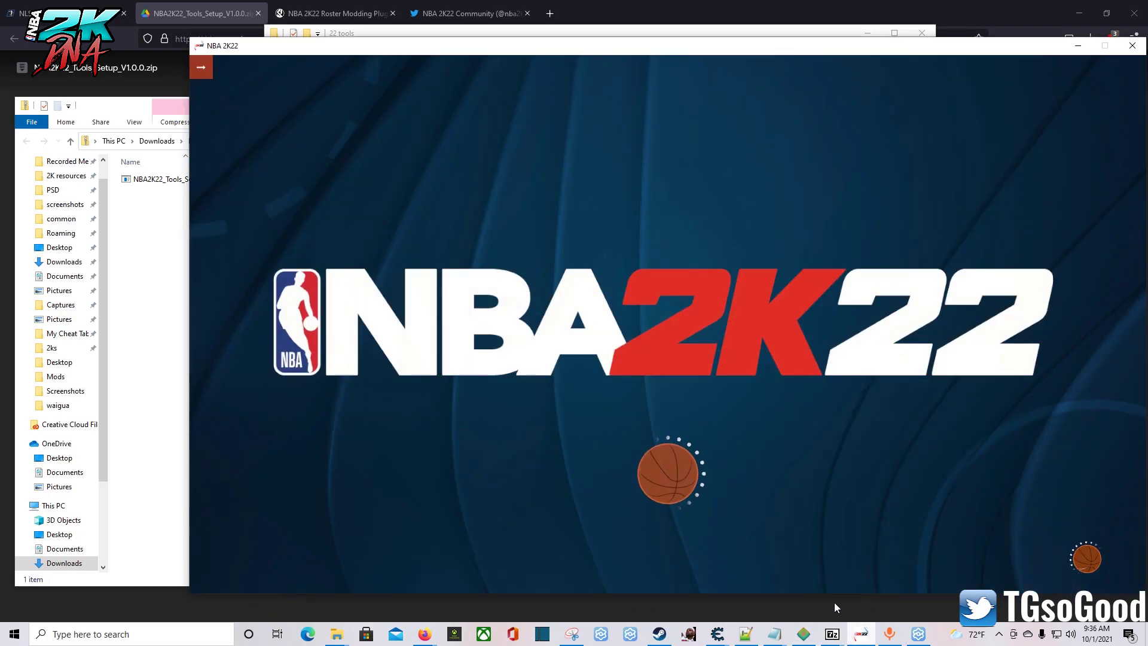
pyautogui.click(920, 634)
pyautogui.scroll(-6, 457, 282)
pyautogui.scroll(6, 440, 272)
pyautogui.click(347, 154)
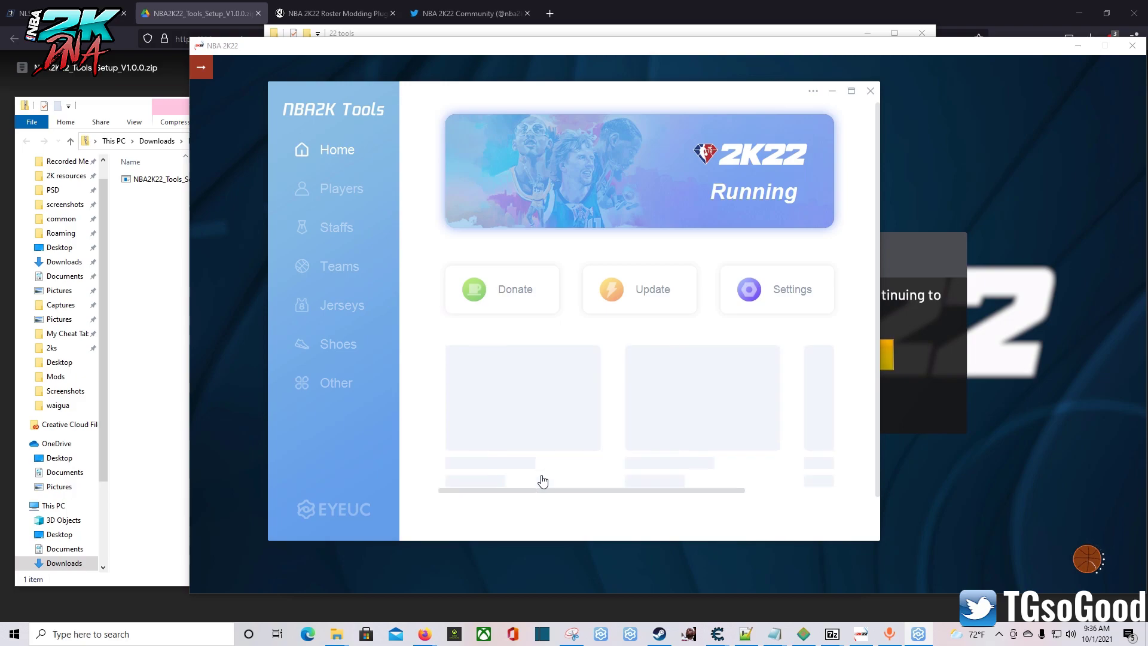
# - Examine the roster tool's Players, Staffs, Teams and Jerseys lists one after another
pyautogui.click(344, 190)
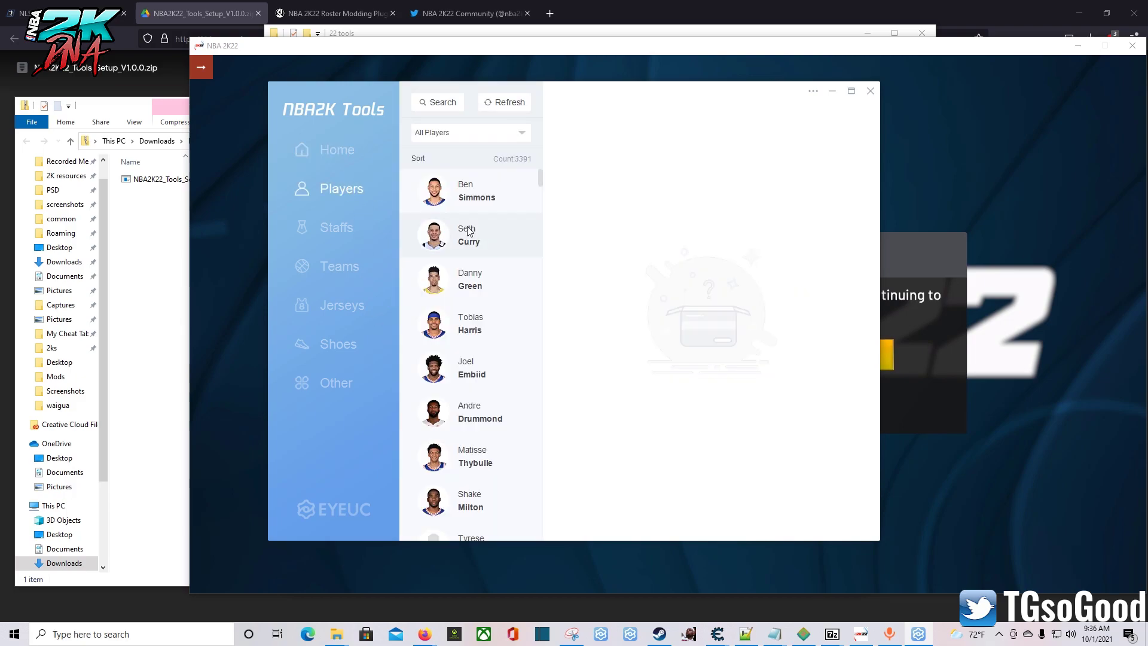
pyautogui.scroll(-8, 427, 299)
pyautogui.scroll(-2, 426, 303)
pyautogui.click(353, 238)
pyautogui.scroll(-2, 442, 269)
pyautogui.scroll(2, 413, 287)
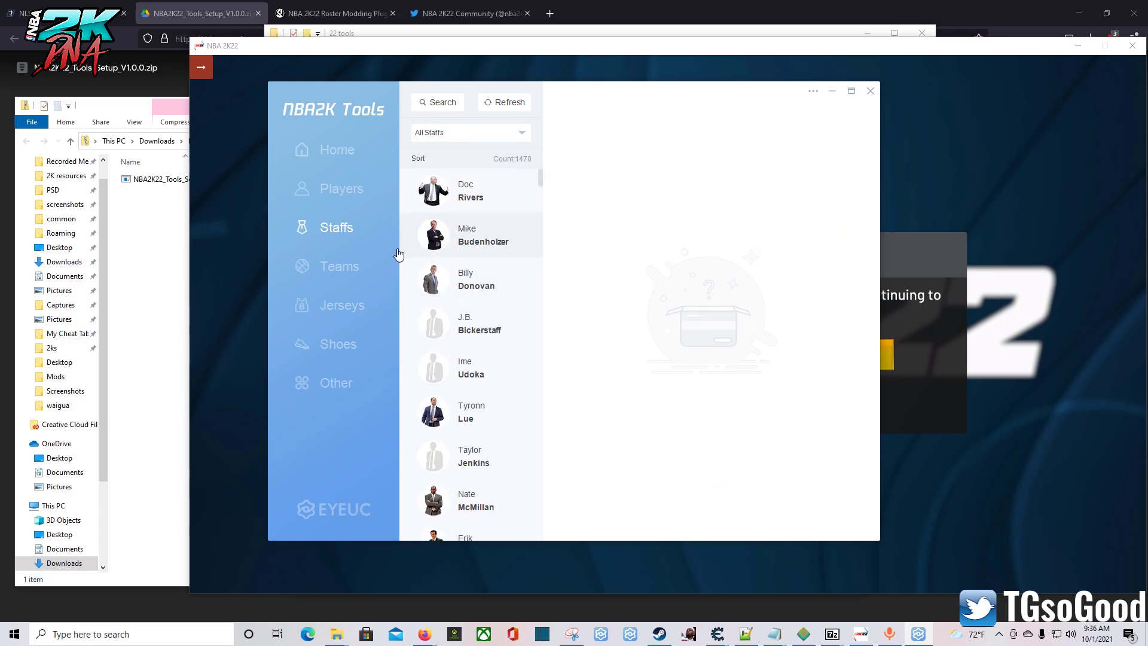
pyautogui.click(347, 267)
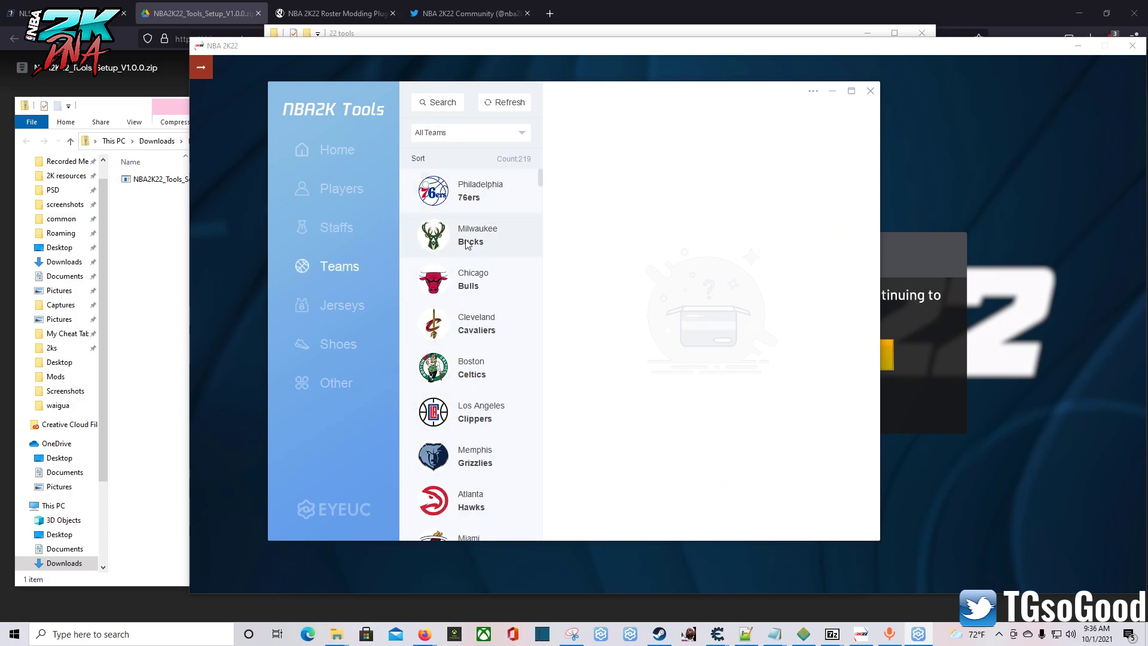
pyautogui.click(358, 305)
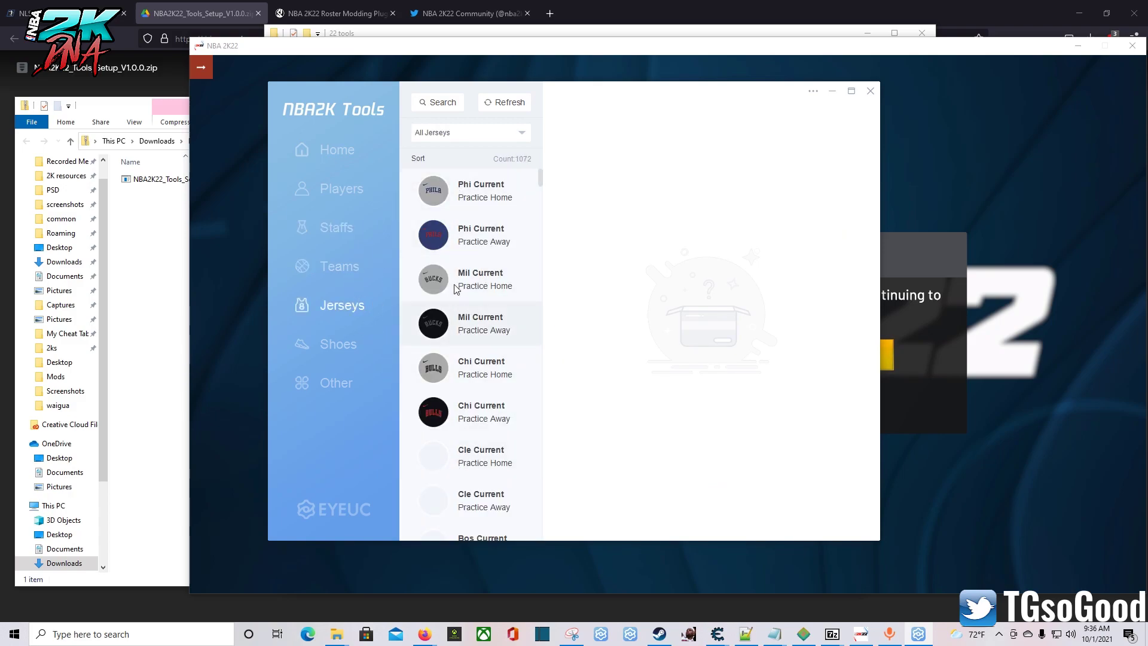
# - Show the 2K Generic shoe's details in the Shoes section and browse further through the shoe list
pyautogui.click(346, 345)
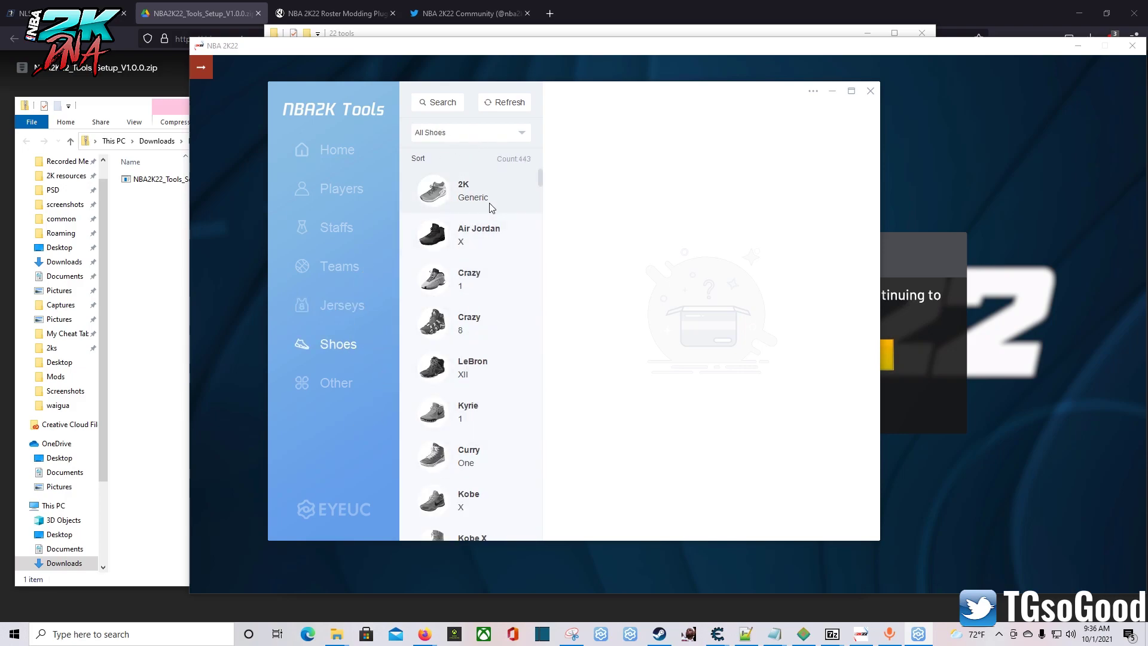
pyautogui.click(465, 191)
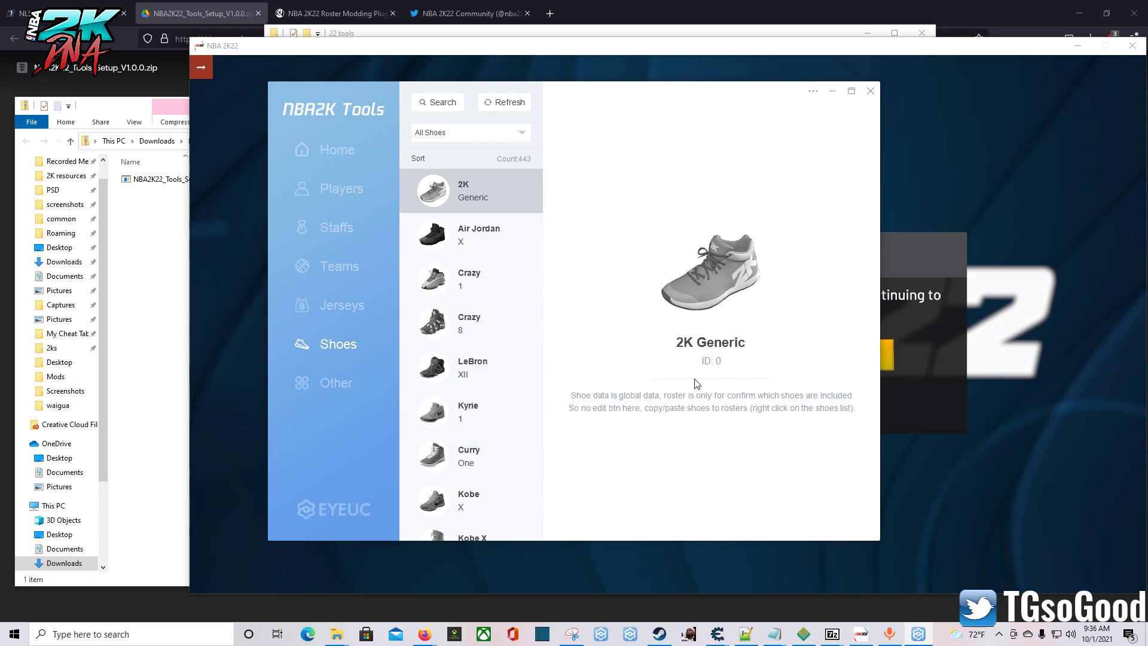
pyautogui.scroll(-10, 480, 365)
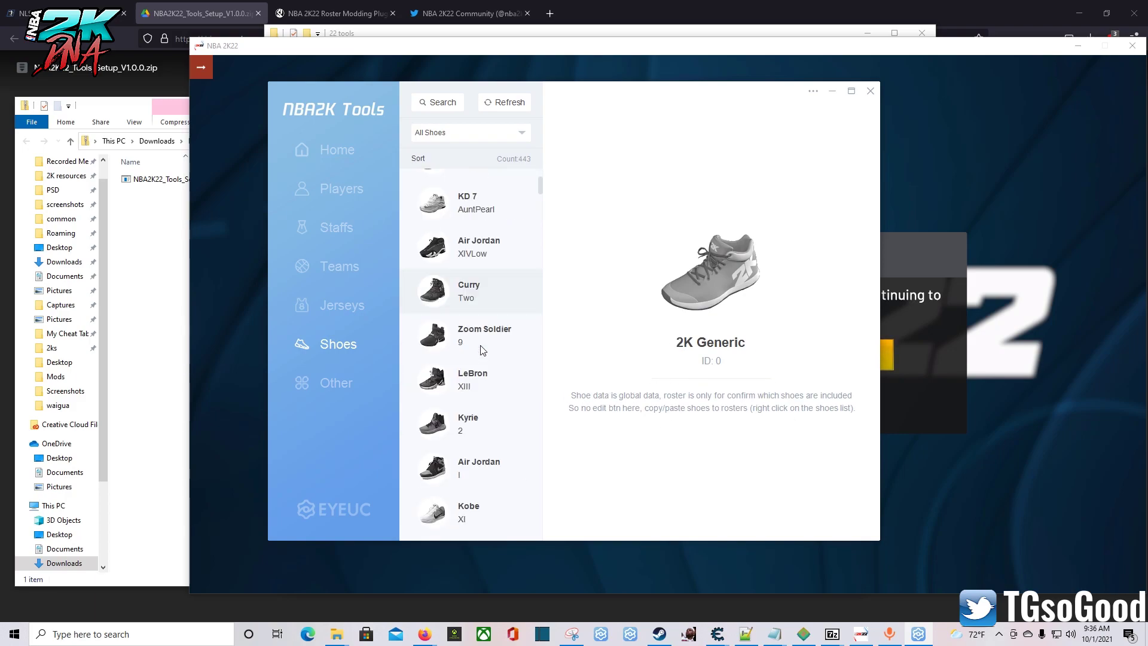
# - Filter the shoes to the Special category and view the Super Speed, Low Tops and Outdoor Boots entries
pyautogui.click(491, 134)
pyautogui.scroll(-2, 469, 215)
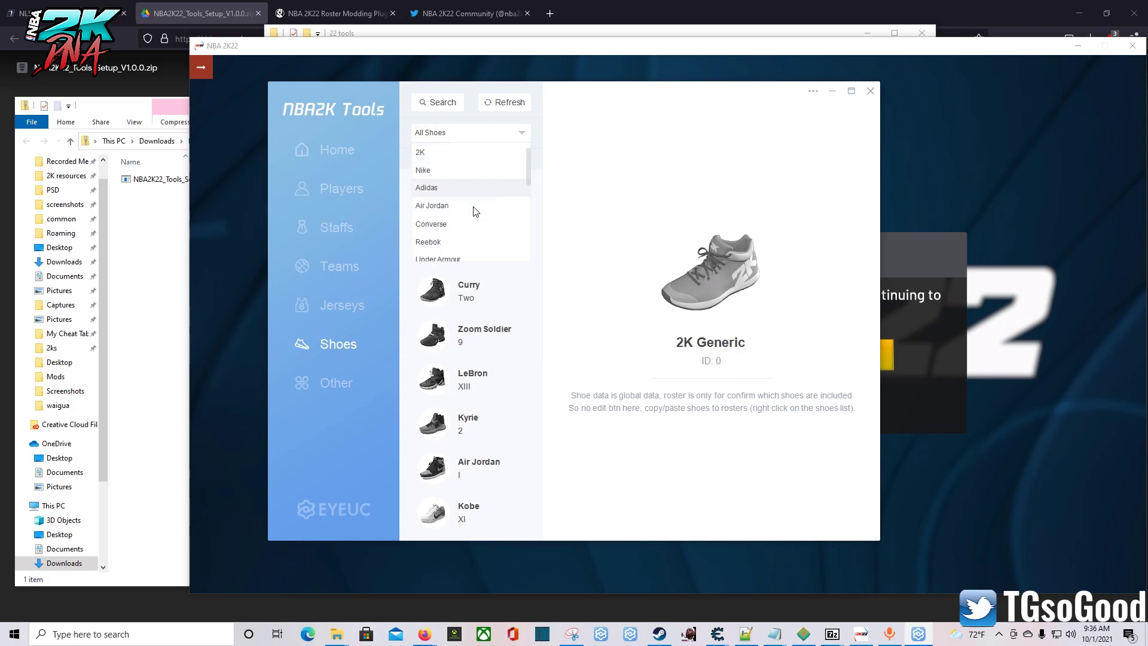
pyautogui.scroll(-1, 461, 230)
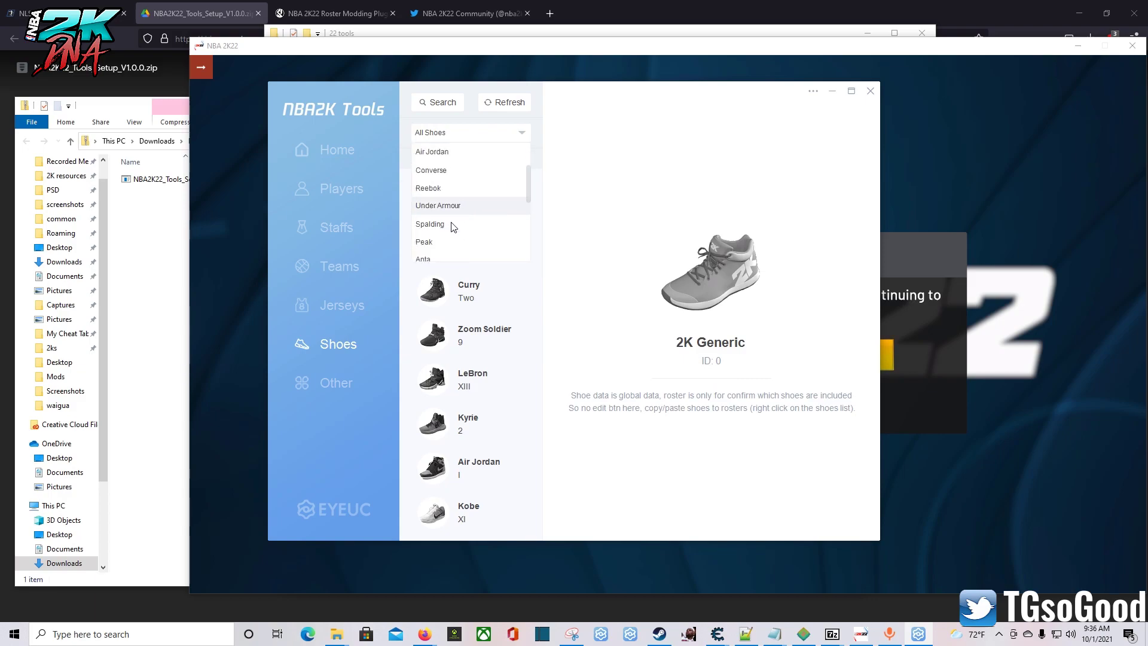
pyautogui.scroll(-4, 453, 251)
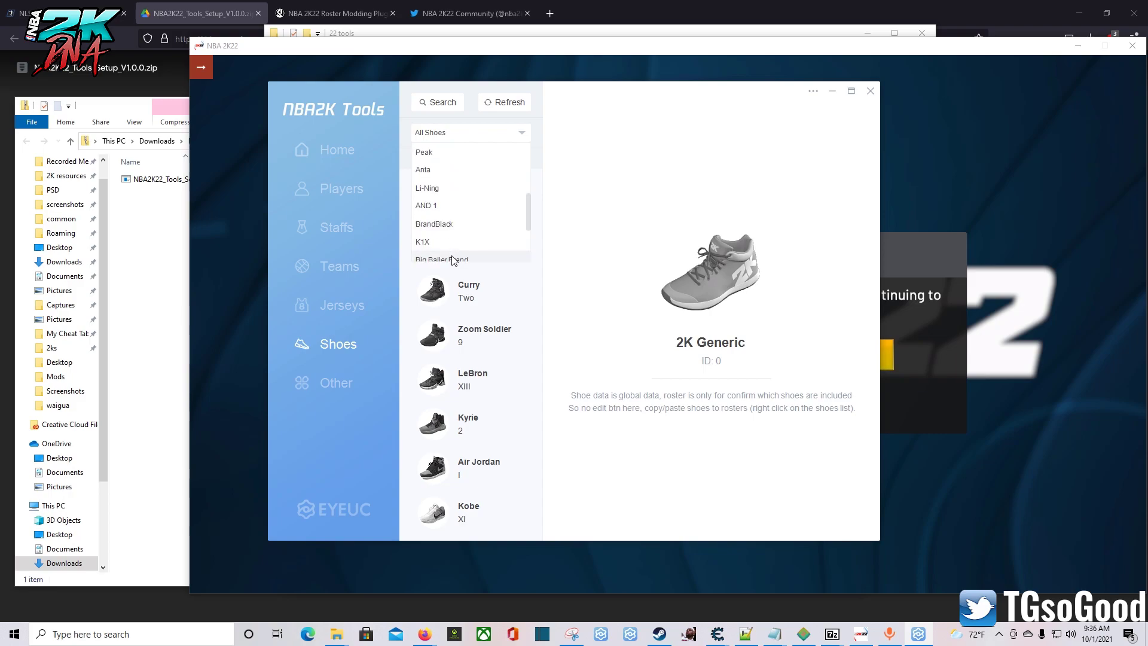
pyautogui.scroll(-4, 453, 260)
pyautogui.click(452, 256)
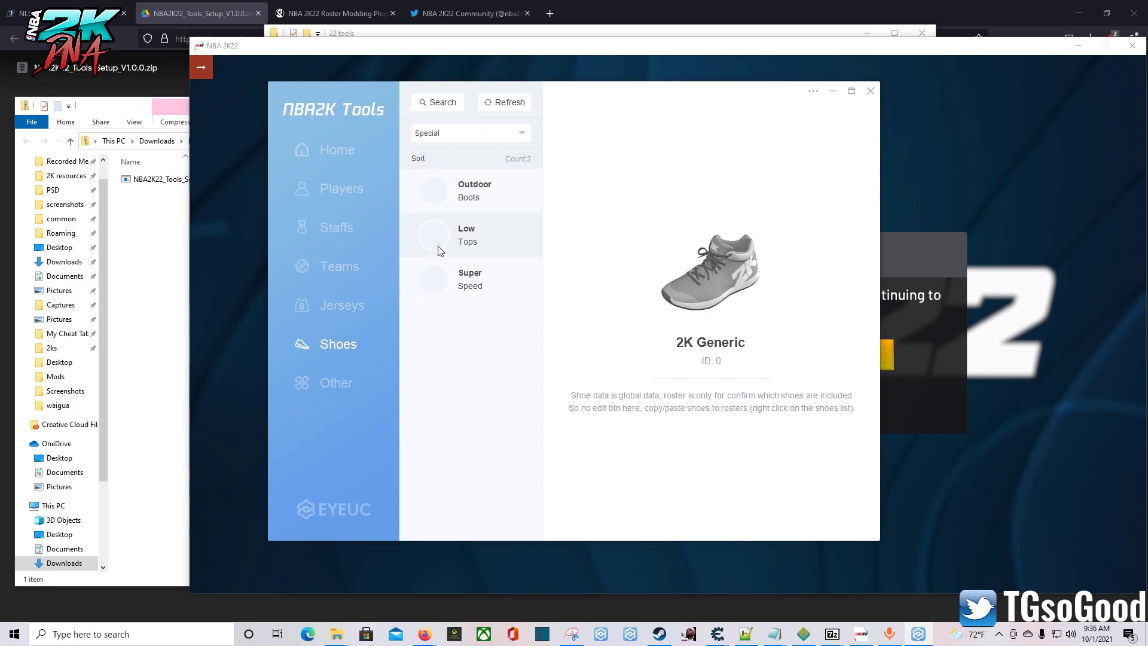
pyautogui.click(471, 279)
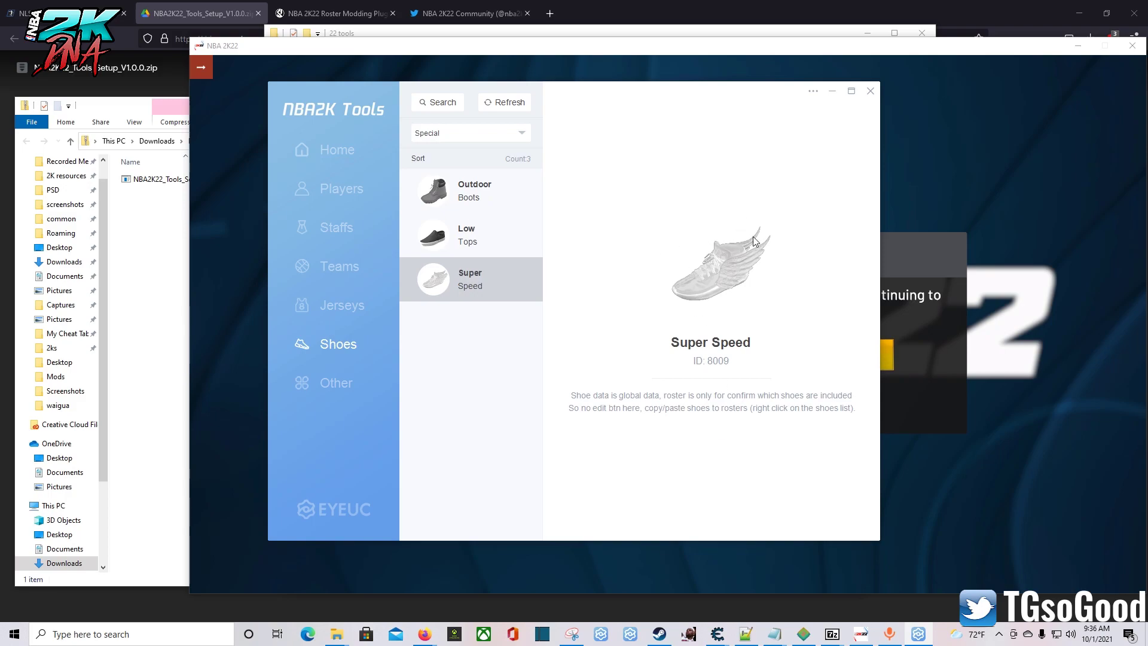
pyautogui.click(454, 237)
pyautogui.press('Up')
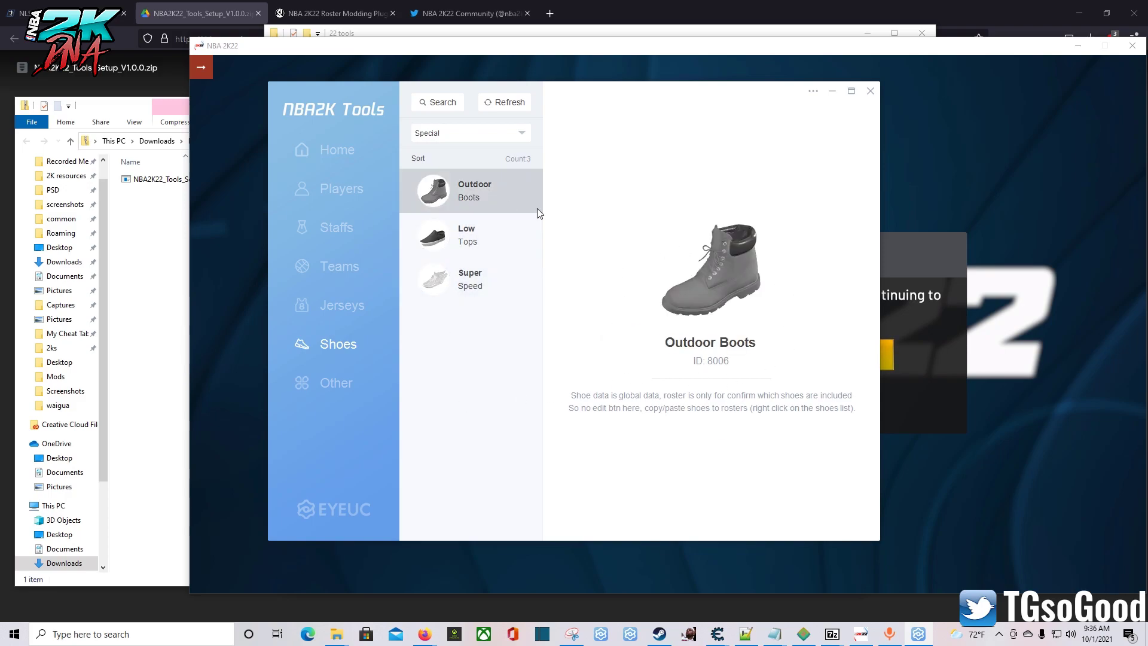
# - Filter the shoes by Fila, New Balance, Q4 Sports and Puma one after another to view each brand's list
pyautogui.click(448, 134)
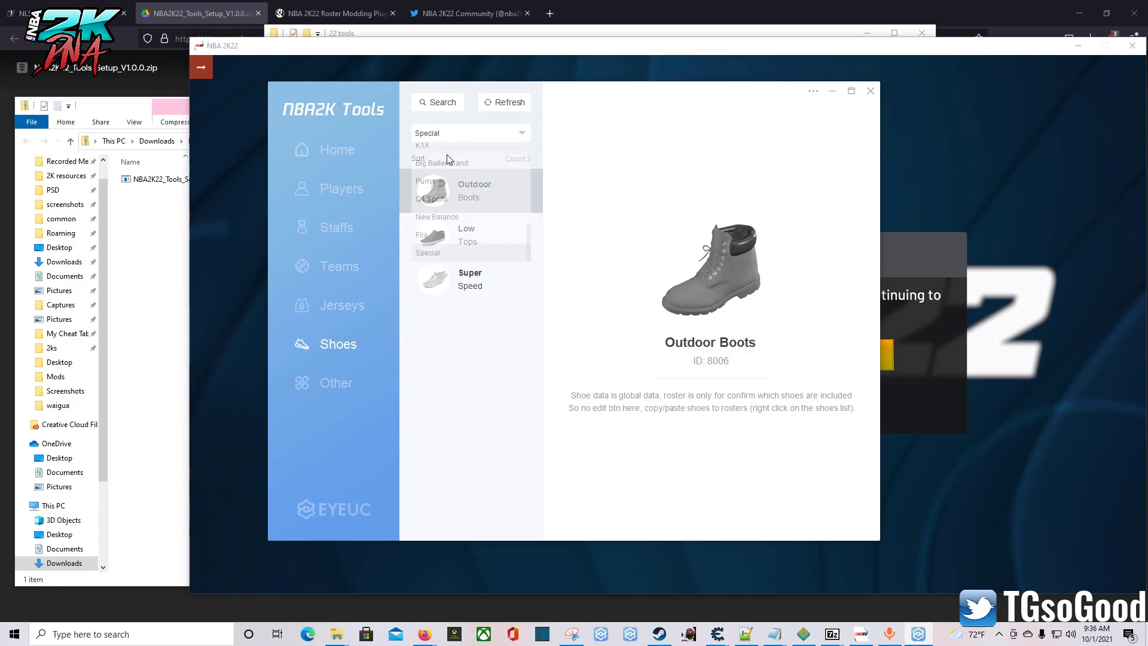
pyautogui.click(439, 233)
pyautogui.click(472, 134)
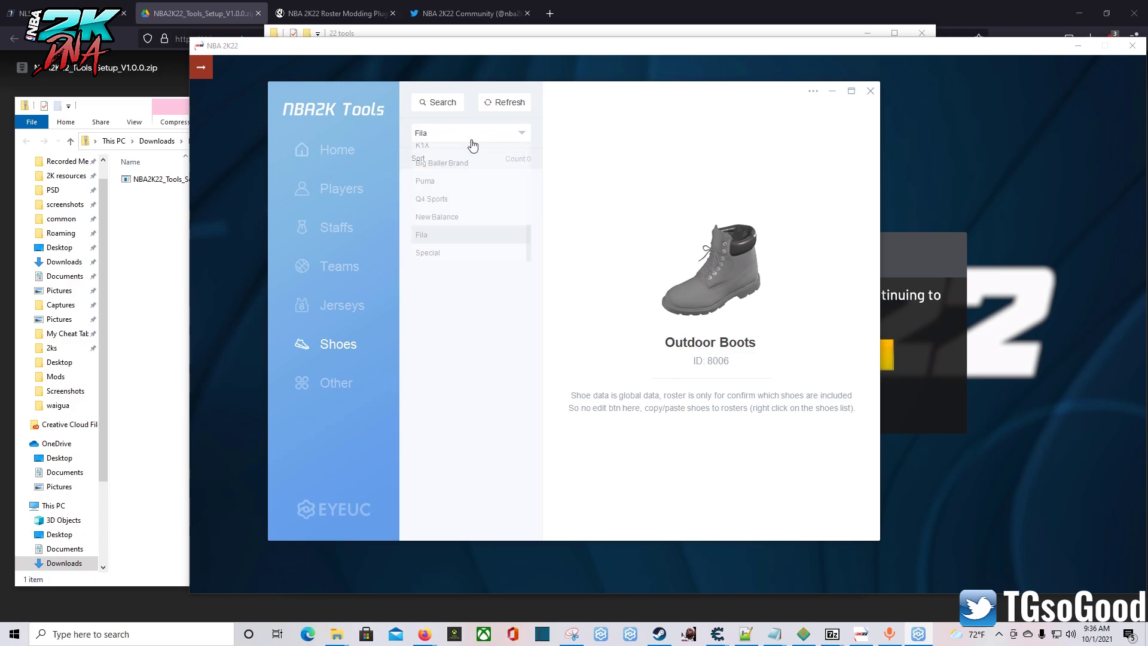
pyautogui.click(433, 217)
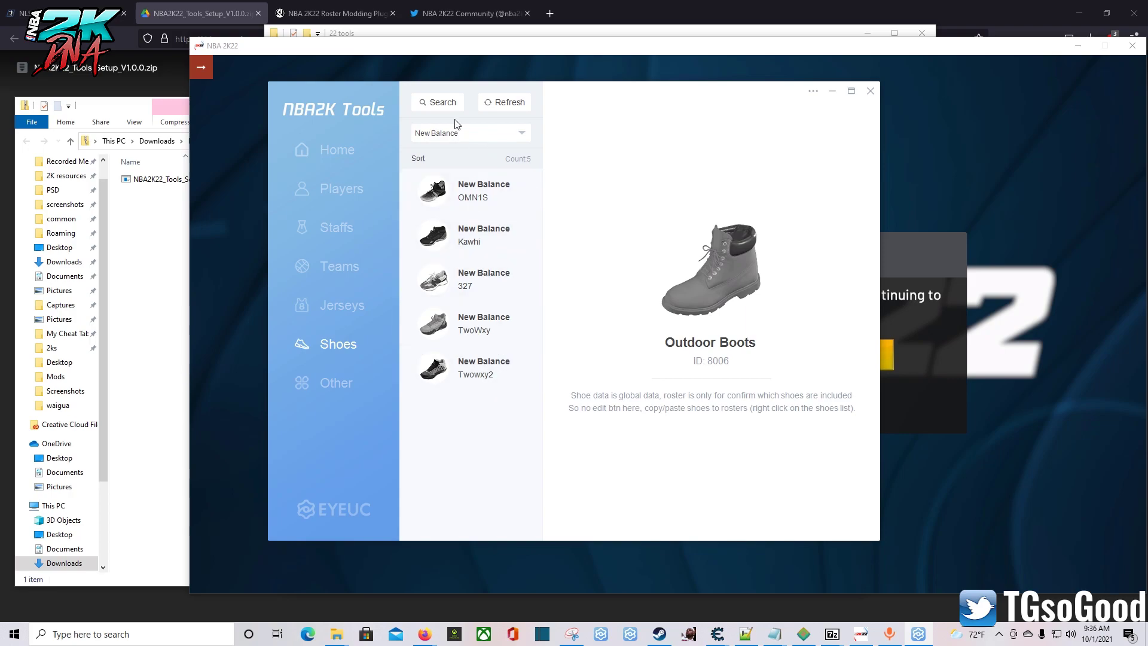
pyautogui.click(457, 134)
pyautogui.click(443, 199)
pyautogui.click(443, 133)
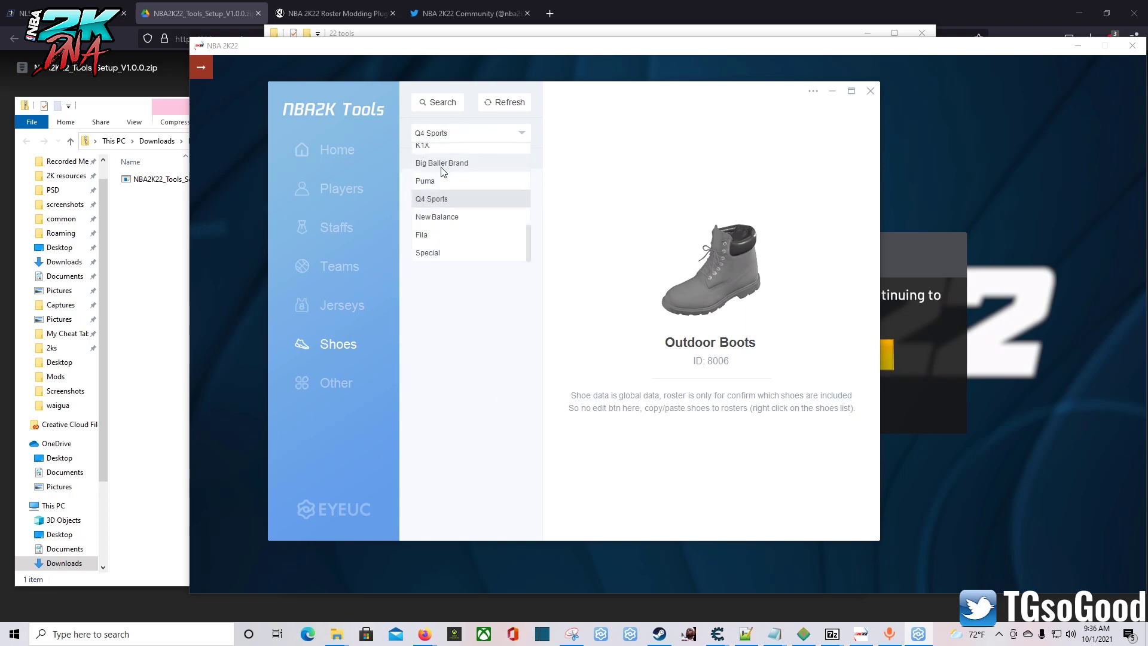
pyautogui.click(443, 181)
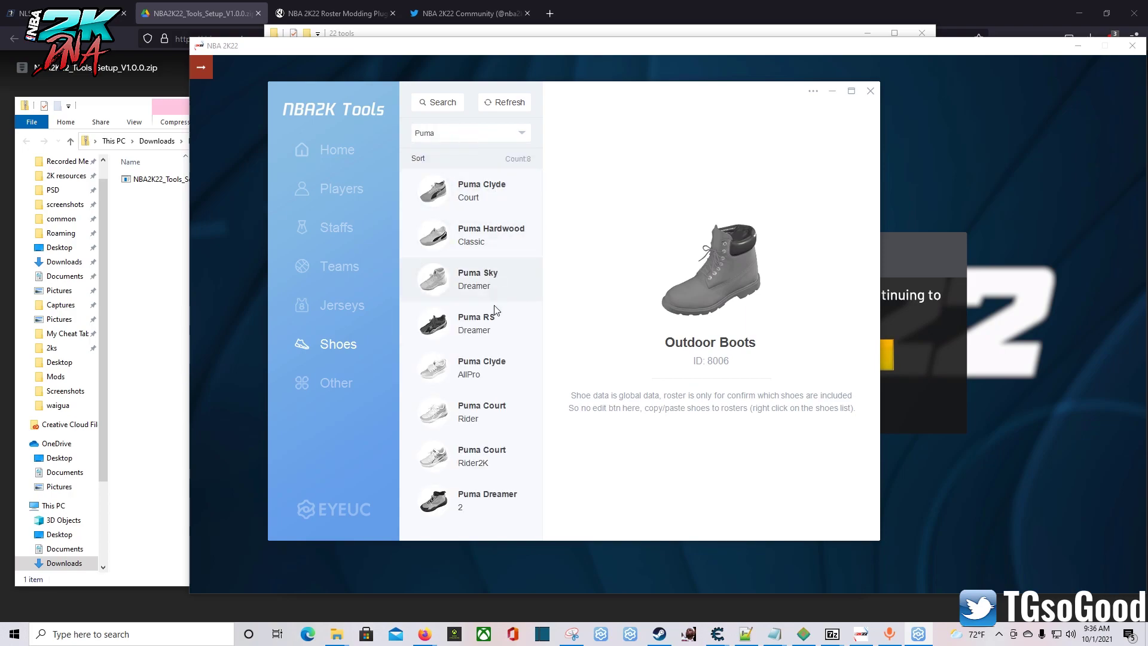
# - Filter the shoes by Big Baller Brand and K1X, and look through the earlier brands in the filter choices
pyautogui.click(462, 134)
pyautogui.click(450, 166)
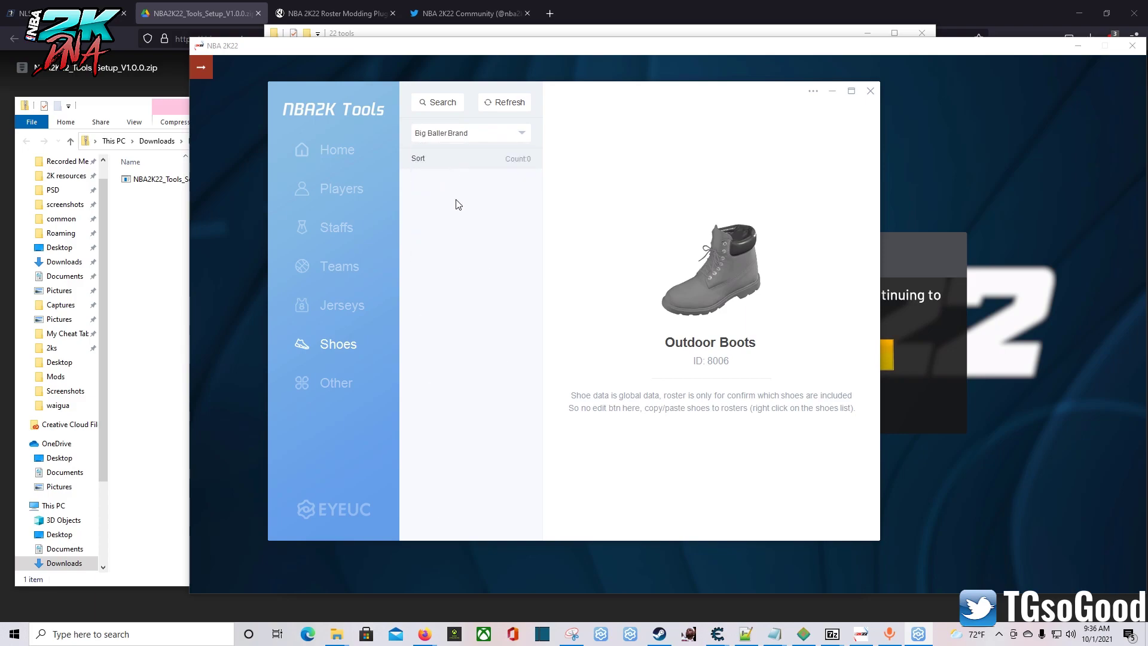
pyautogui.click(464, 134)
pyautogui.click(464, 164)
pyautogui.click(459, 135)
pyautogui.click(447, 145)
pyautogui.click(494, 144)
pyautogui.scroll(3, 461, 213)
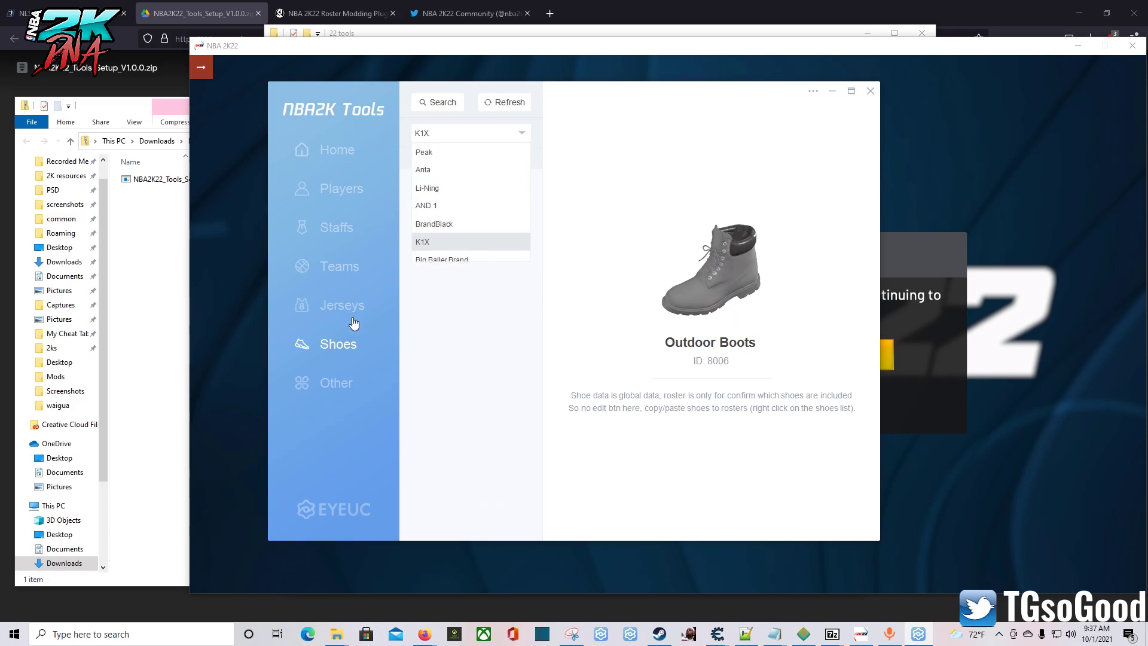
# - Go back through the roster tool's Other, Jerseys, Teams, Staffs and Players sections in turn
pyautogui.click(355, 380)
pyautogui.click(364, 306)
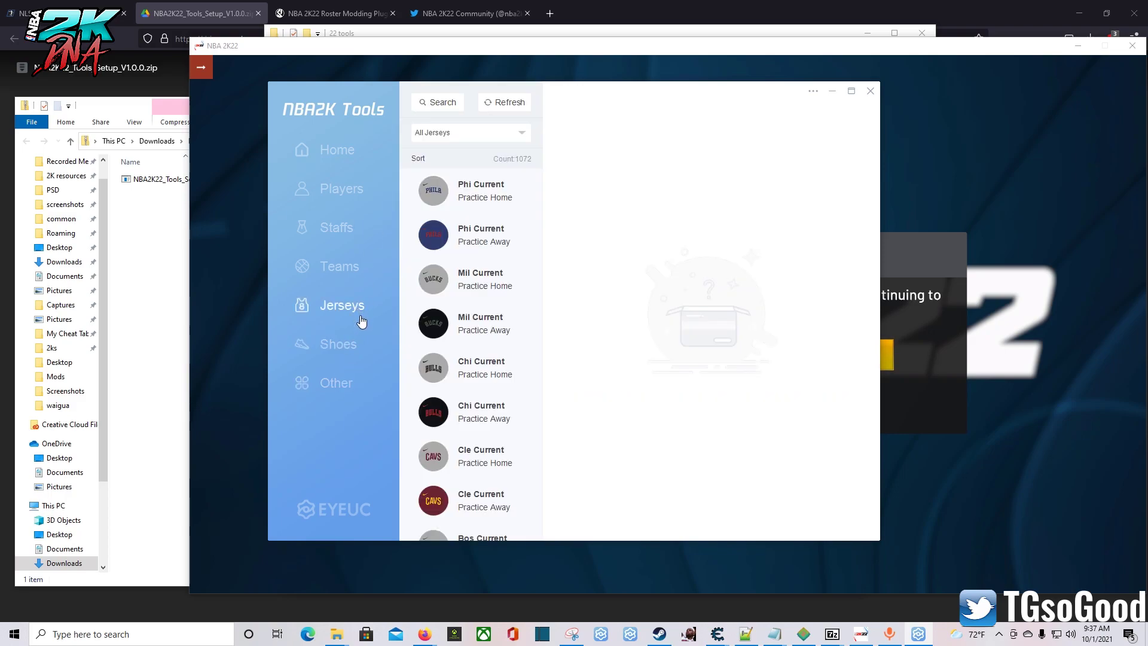
pyautogui.click(353, 268)
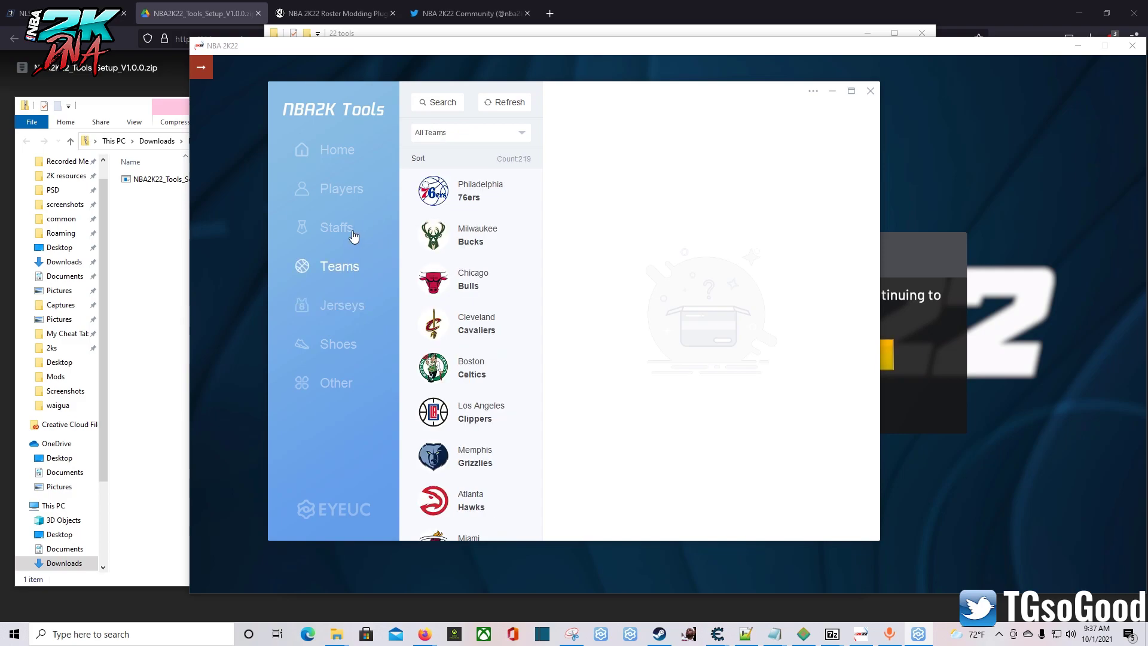
pyautogui.click(352, 236)
pyautogui.click(346, 194)
# - Return to the Home page and browse the row of featured mods to its end and back to the start
pyautogui.click(344, 165)
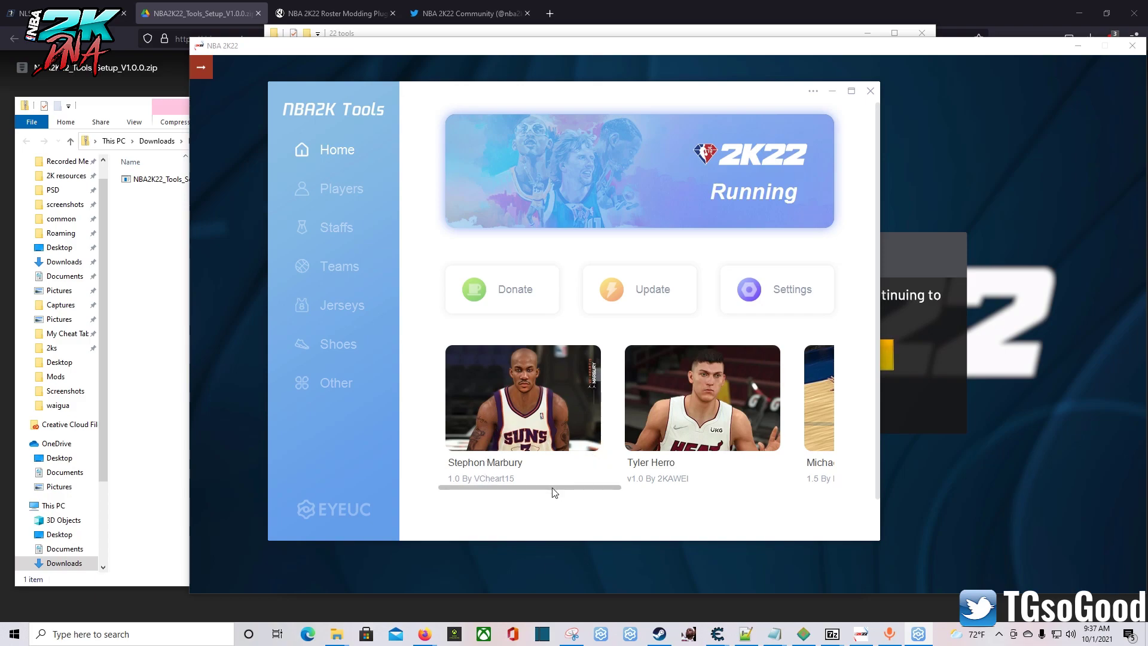
pyautogui.moveTo(554, 488); pyautogui.dragTo(797, 476)
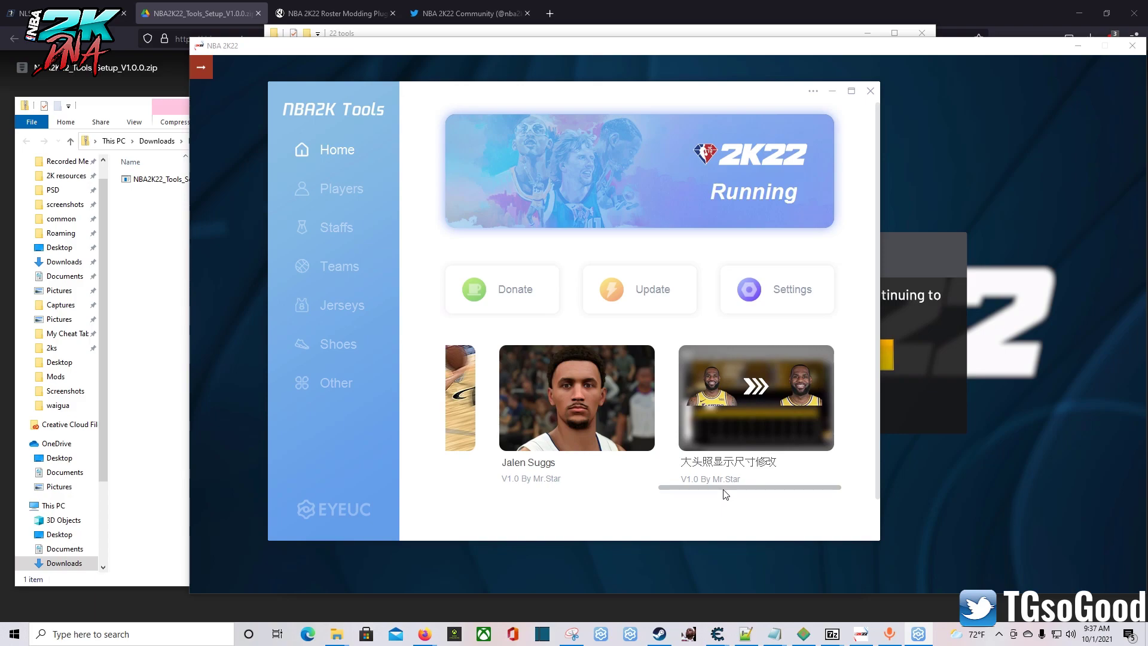
pyautogui.moveTo(726, 487); pyautogui.dragTo(486, 505)
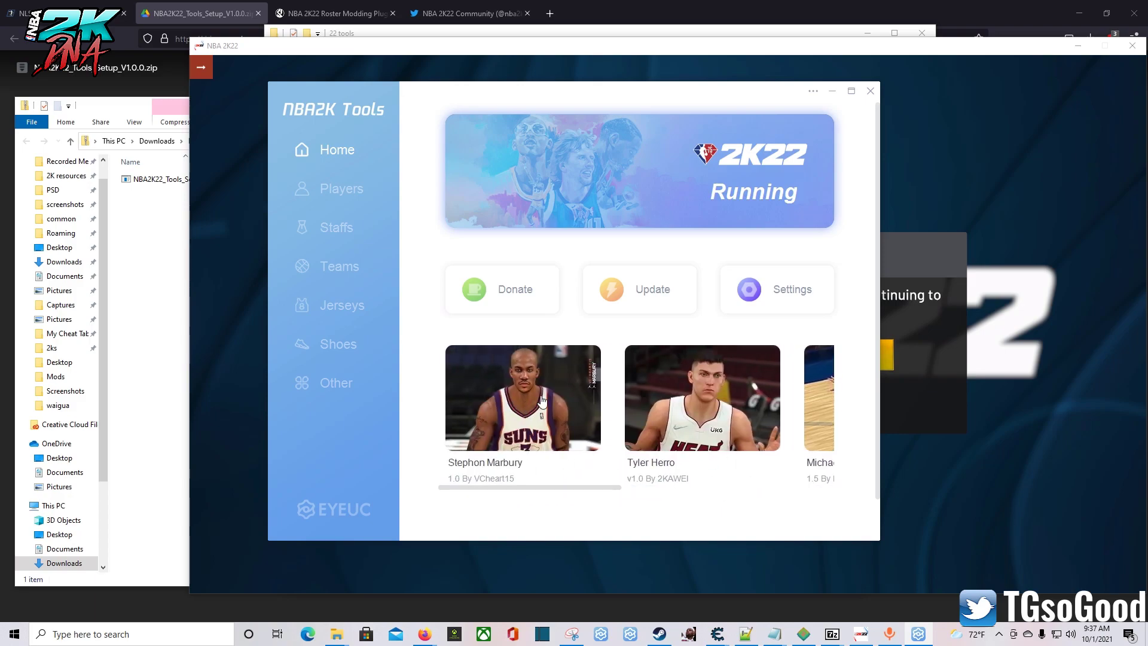